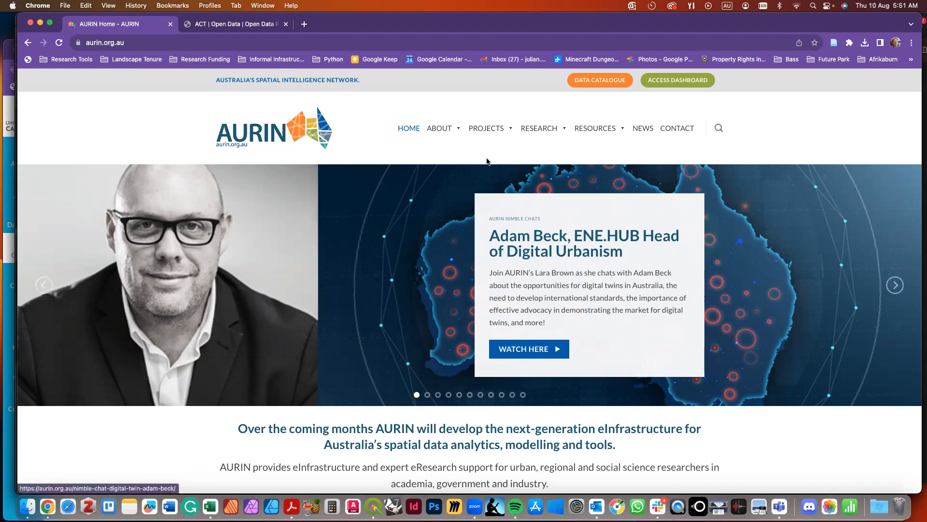
Step: Open AURIN's data catalogue and search its datasets for "building outlines"
click(597, 81)
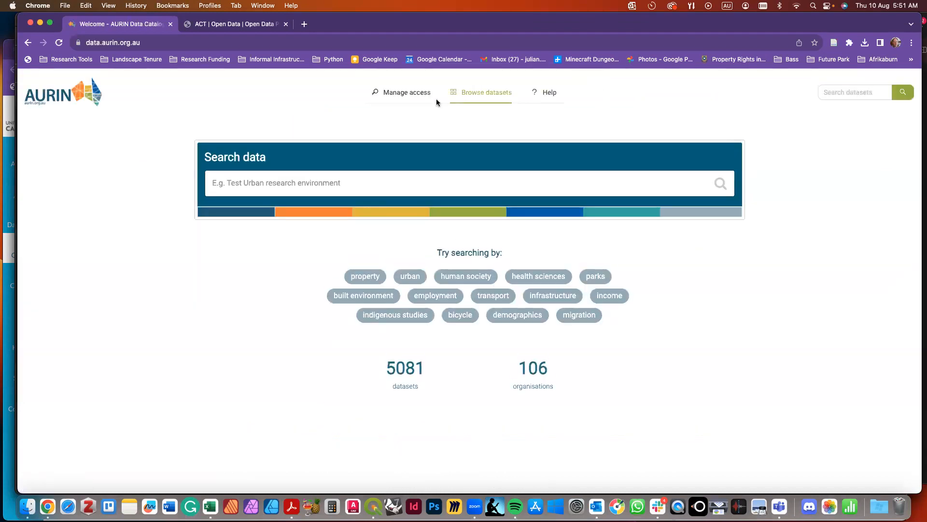
mouse_move(417, 95)
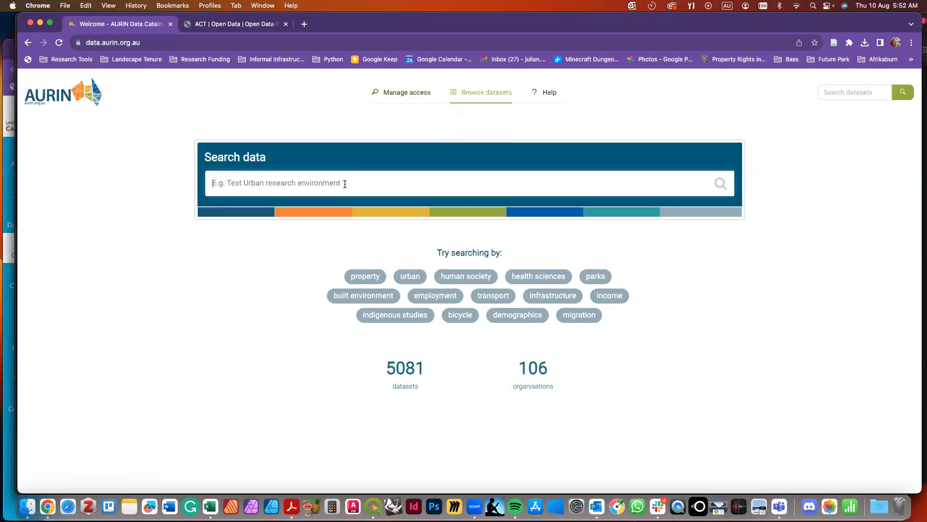
text(buil)
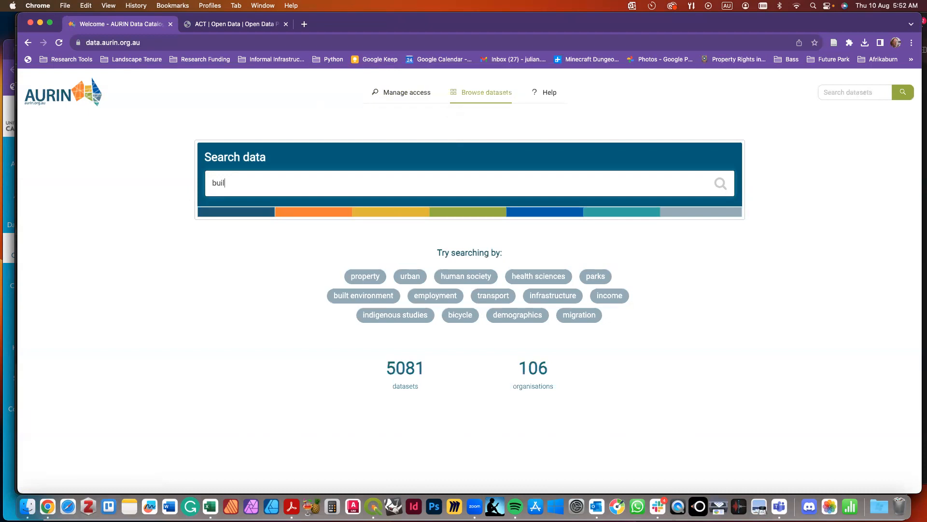
text(dingoutlines)
key(Return)
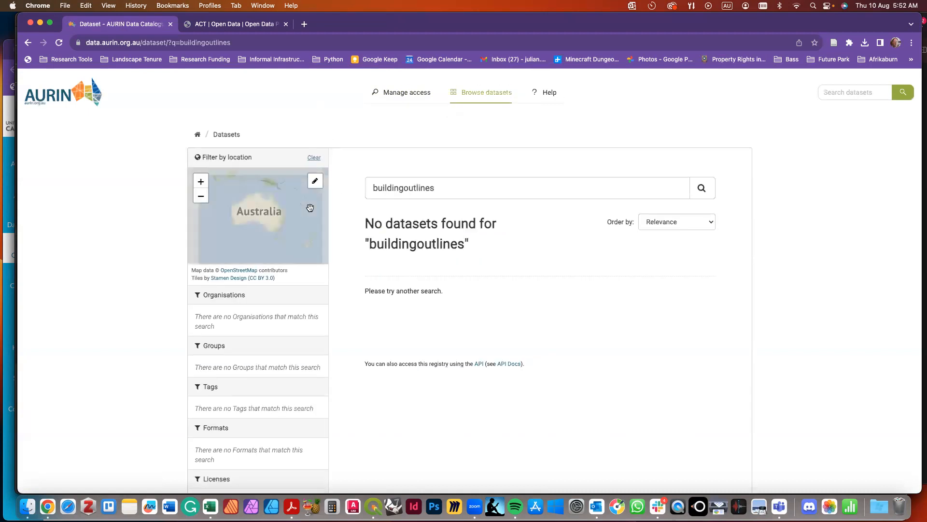
click(404, 188)
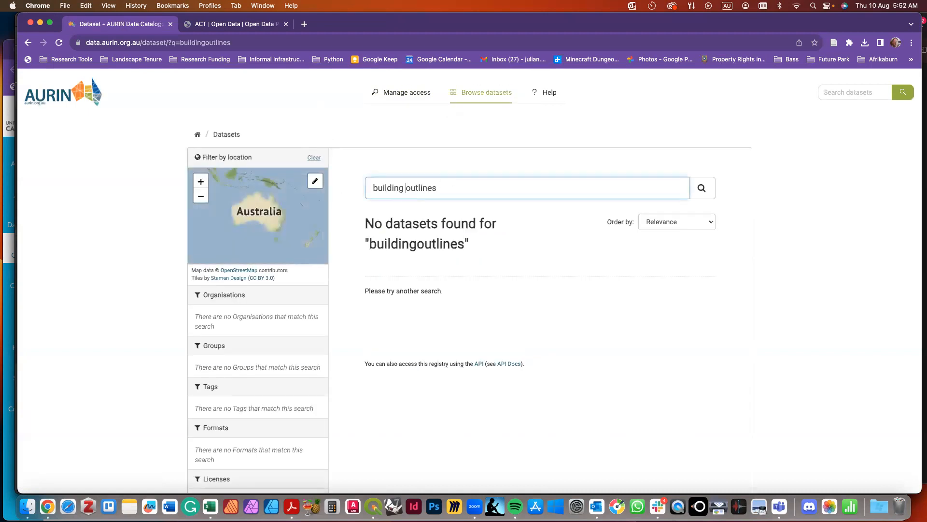
key(Return)
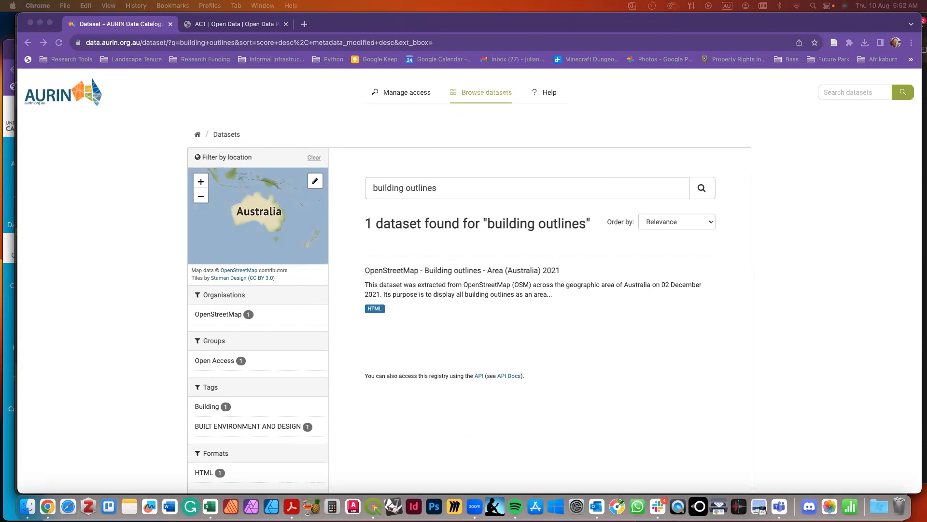
Step: Bring the OSM Buildings map of Canberra into the browser window and examine the building coverage around the city centre
drag(769, 172, 375, 25)
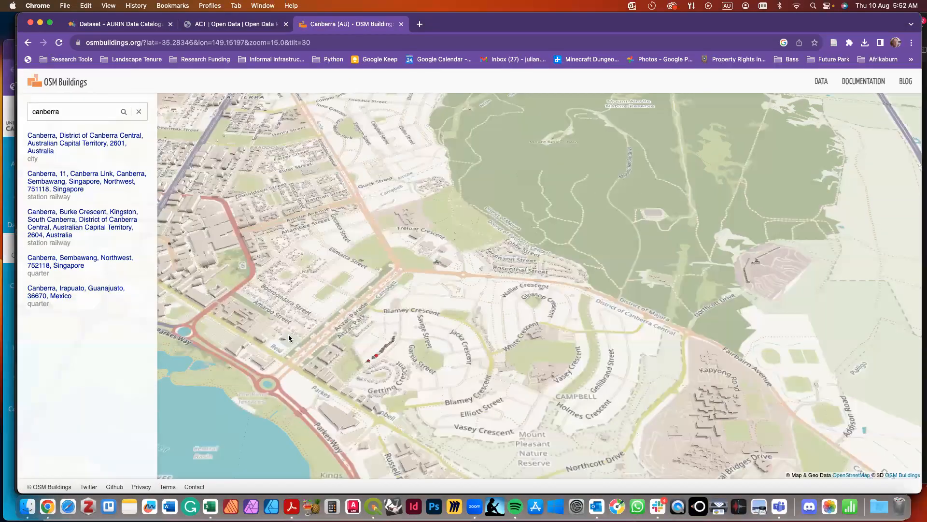
drag(300, 390, 477, 394)
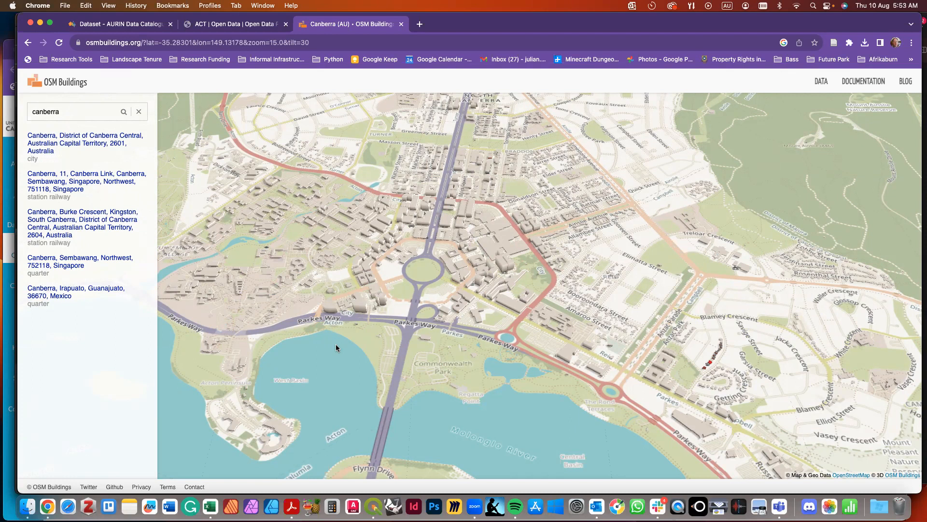
scroll(512, 230, up, 2)
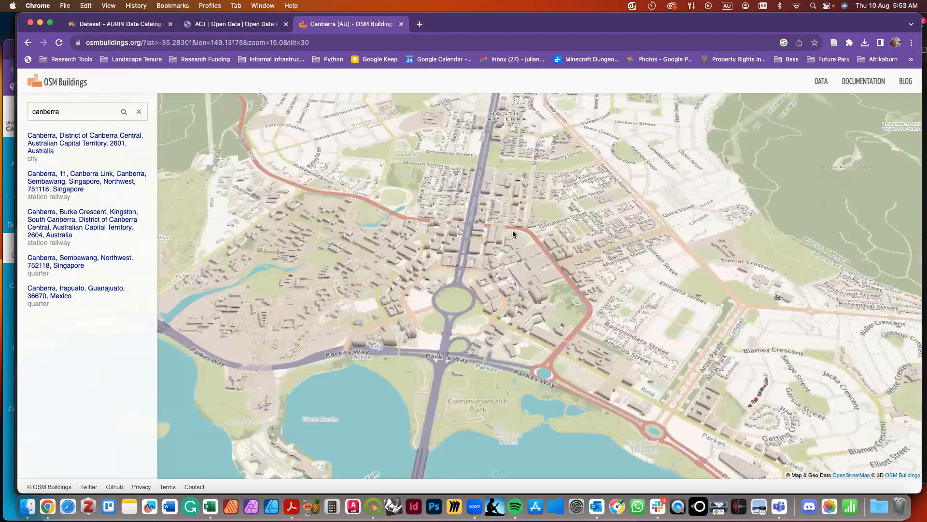
scroll(536, 273, up, 2)
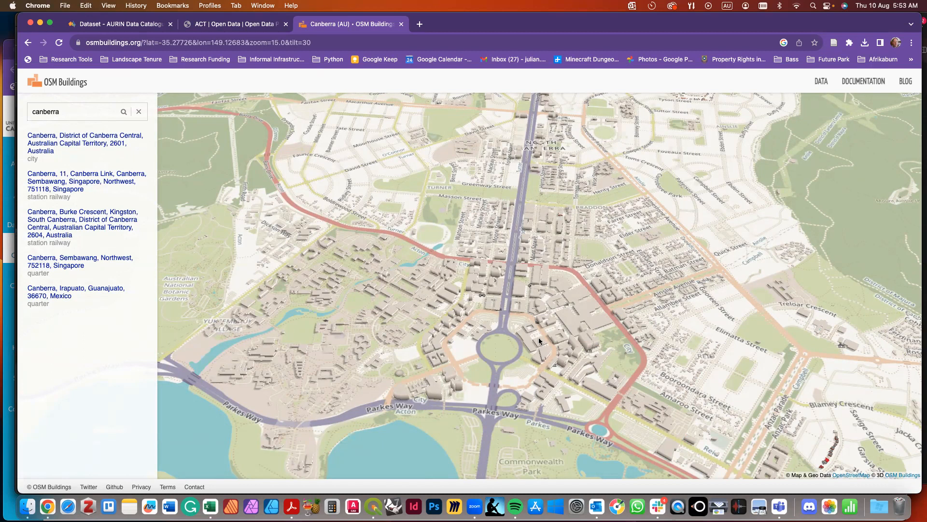
Step: Open the download page of AURIN's OpenStreetMap - Building outlines - Area (Australia) 2021 dataset and review the formats, keeping GeoJSON
click(133, 27)
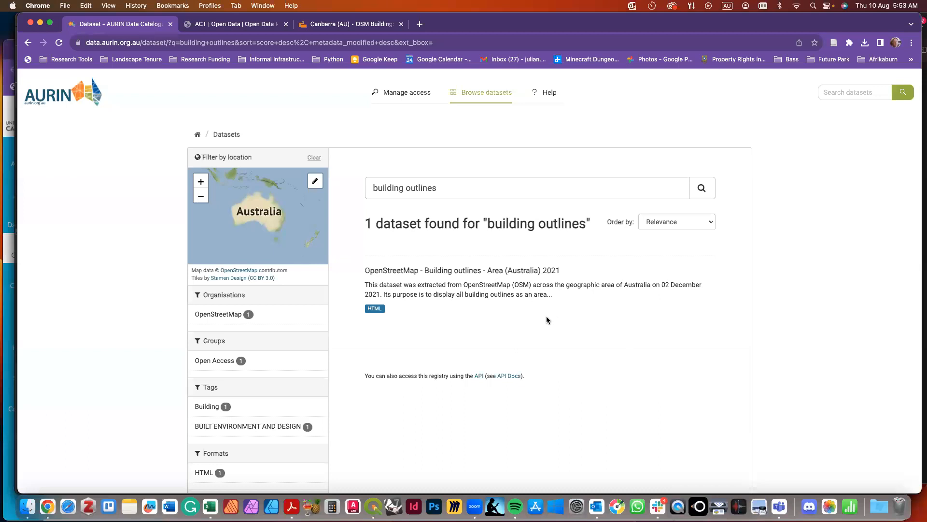
click(405, 271)
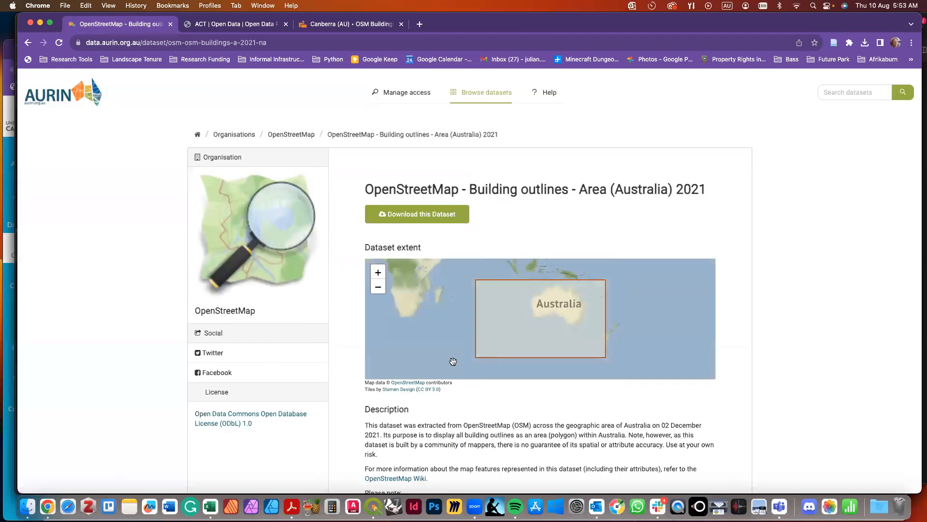
click(428, 218)
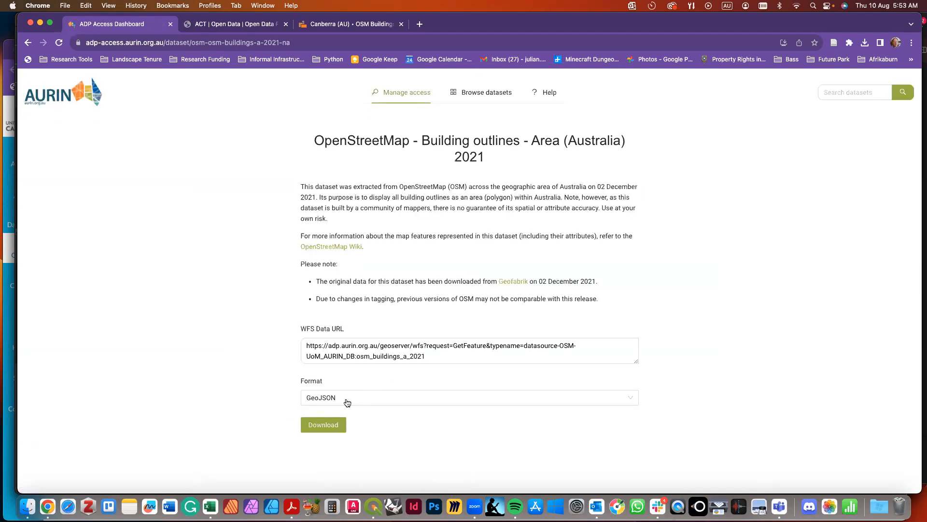
click(505, 399)
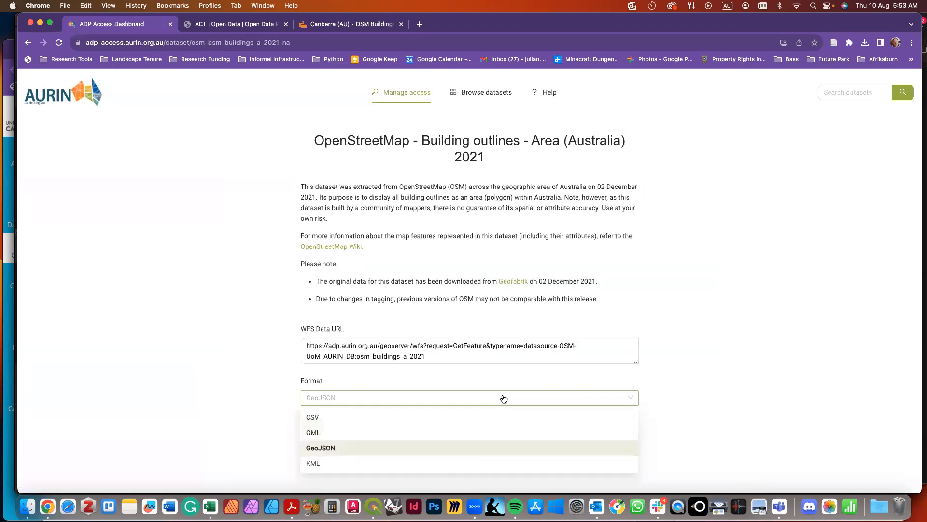
click(731, 396)
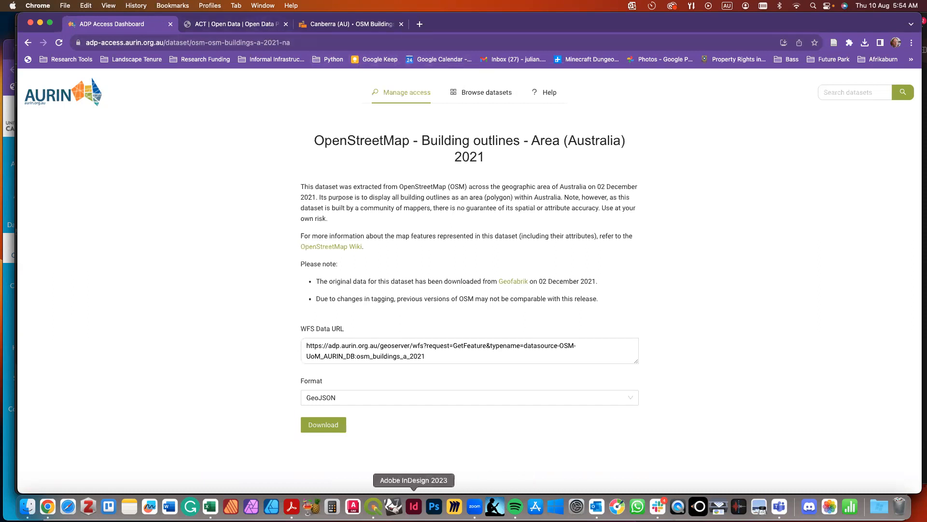
Step: Switch to QGIS, make the osm-osm-buildings-a-2021-na layer visible and zoom to its full extent
click(373, 506)
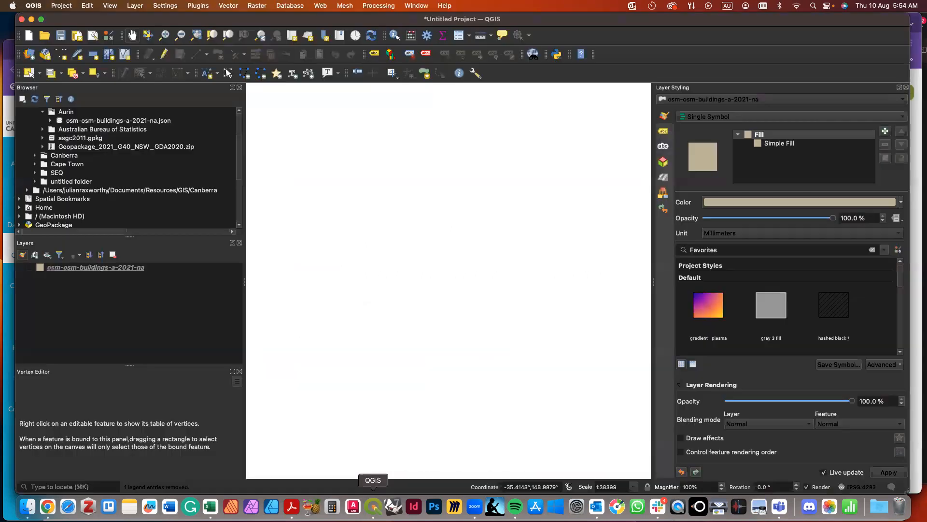
click(29, 268)
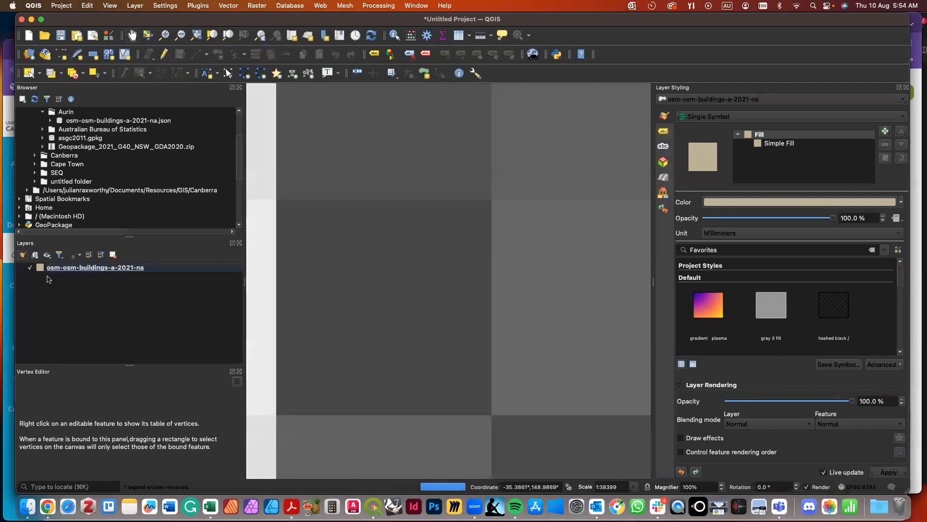
click(196, 36)
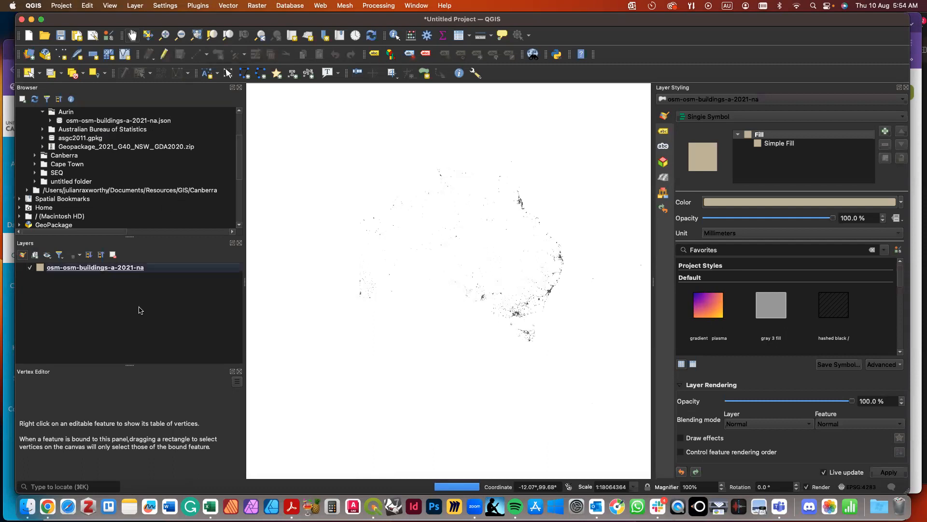
right_click(125, 269)
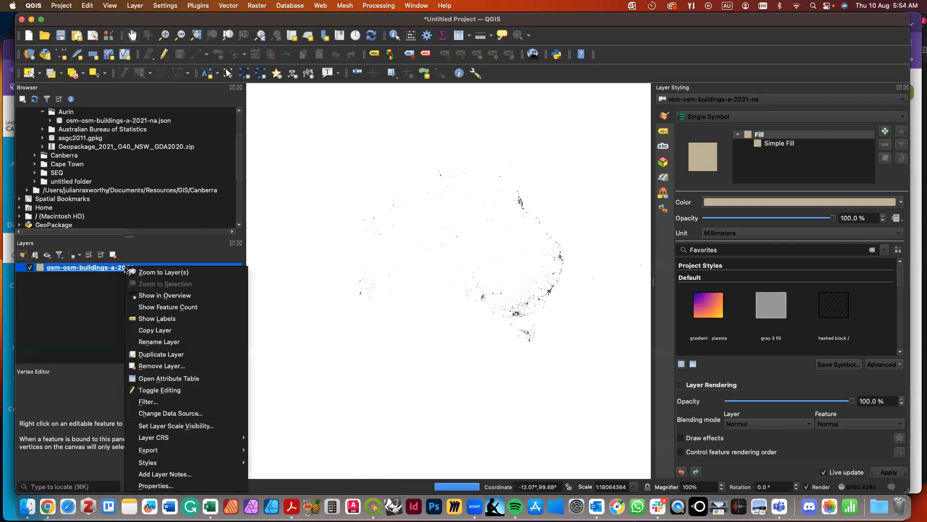
click(138, 274)
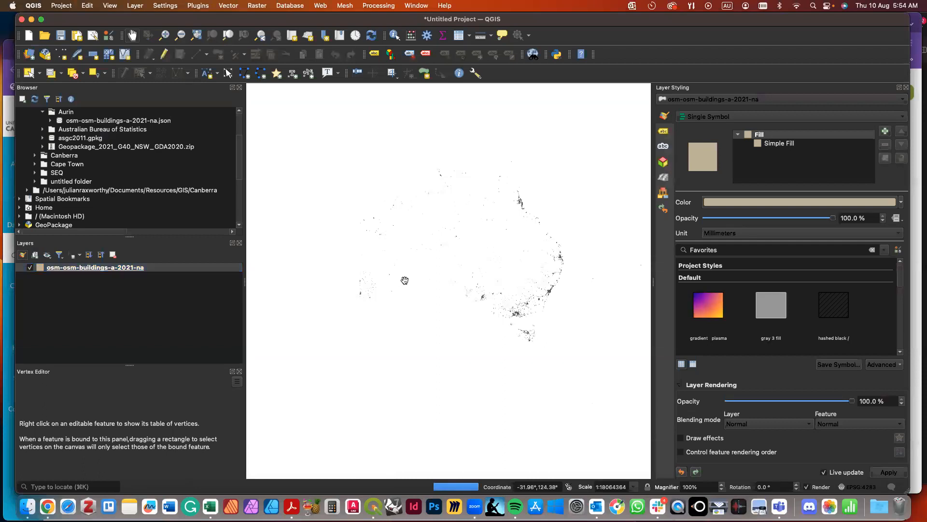
Step: Return to the ACT Government Open Data Portal in Chrome and open its Geospatial Catalogue
drag(309, 20, 298, 91)
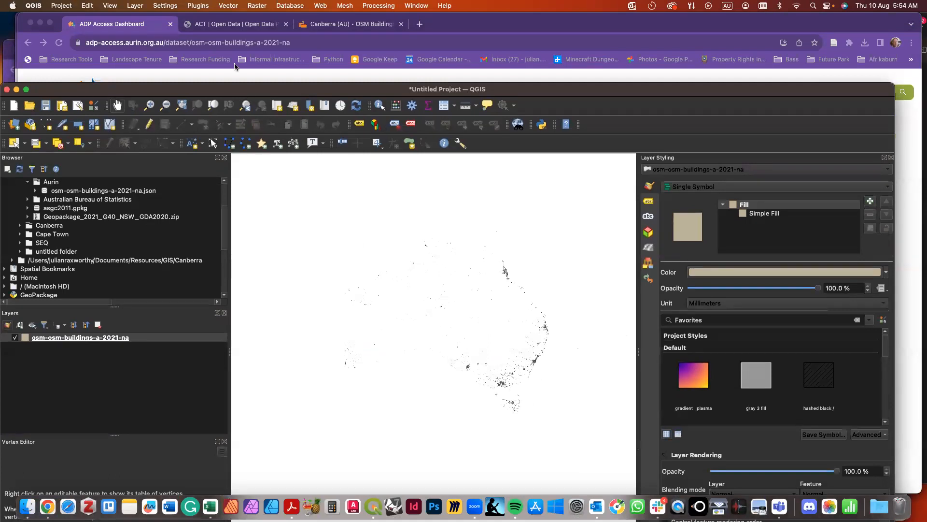
click(240, 25)
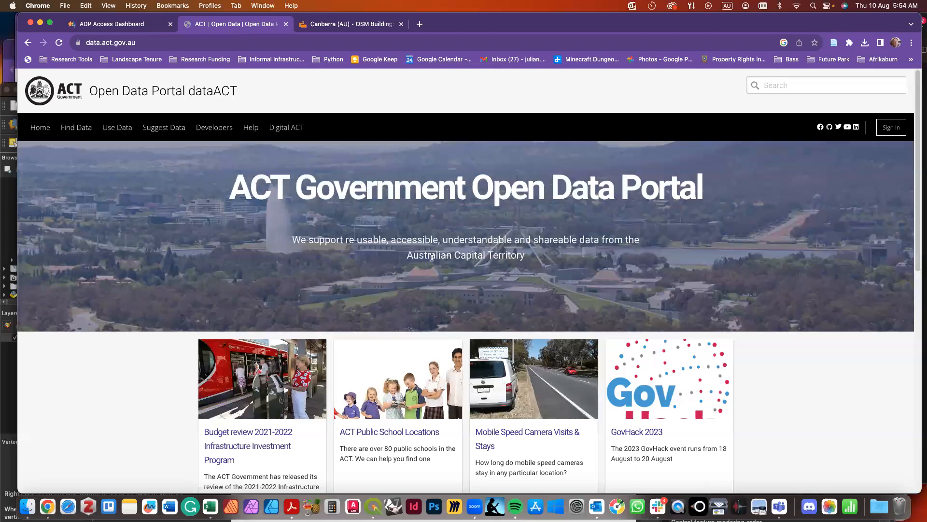
scroll(433, 258, down, 5)
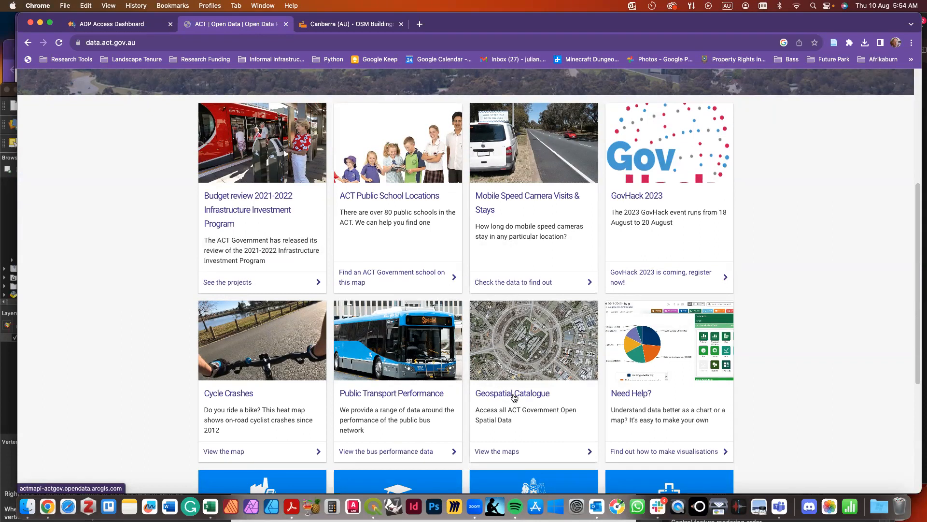
click(514, 395)
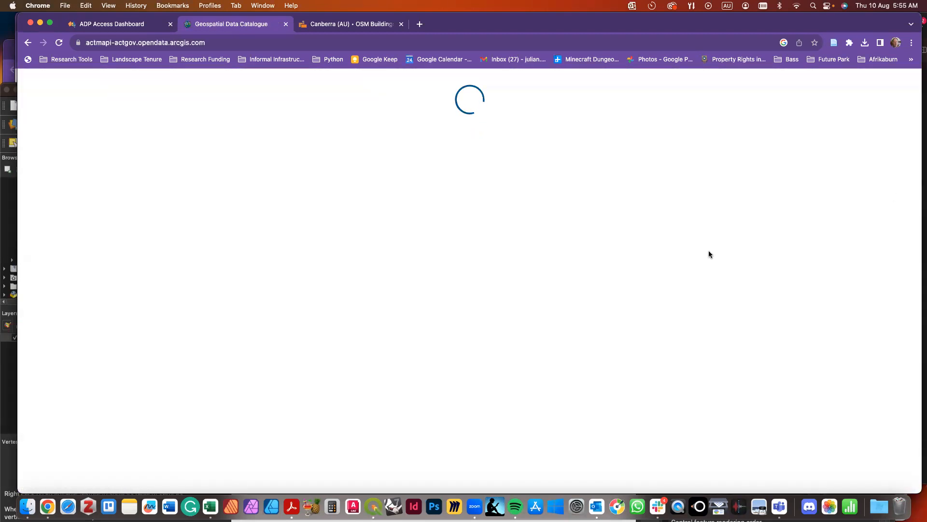
Step: Look through the geospatial catalogue's data categories and search the catalogue for "border"
scroll(800, 346, down, 3)
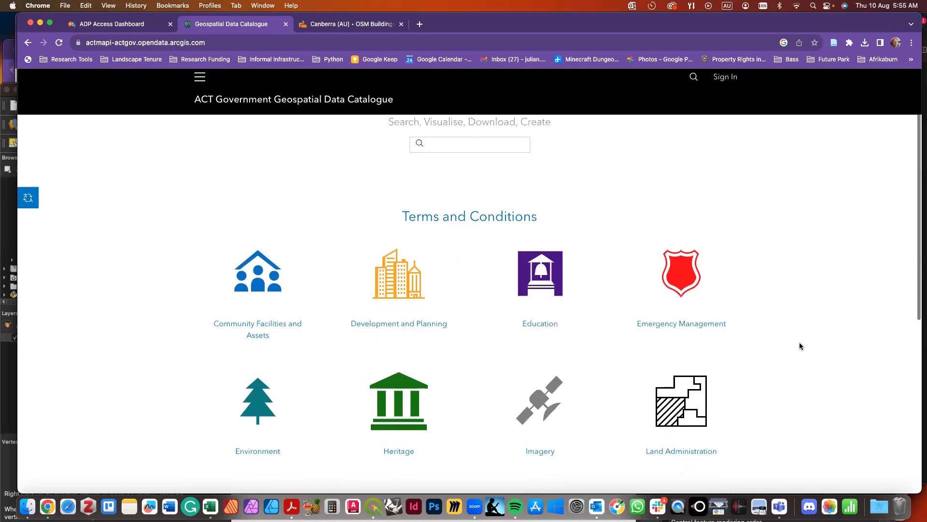
scroll(799, 346, down, 1)
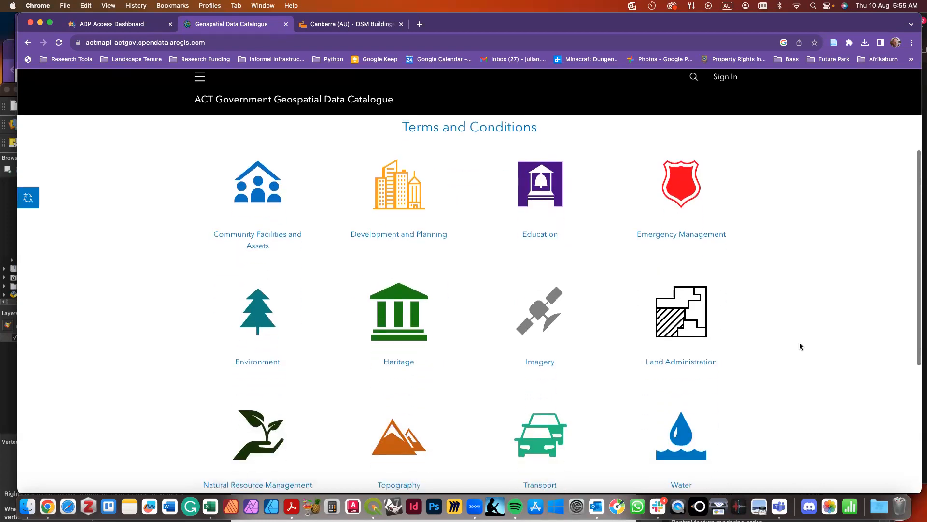
scroll(800, 346, down, 1)
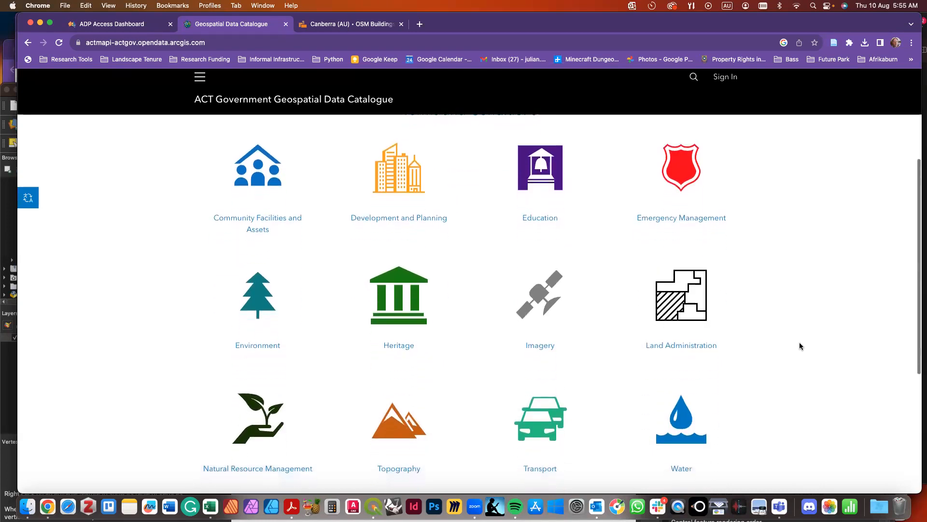
scroll(800, 346, down, 1)
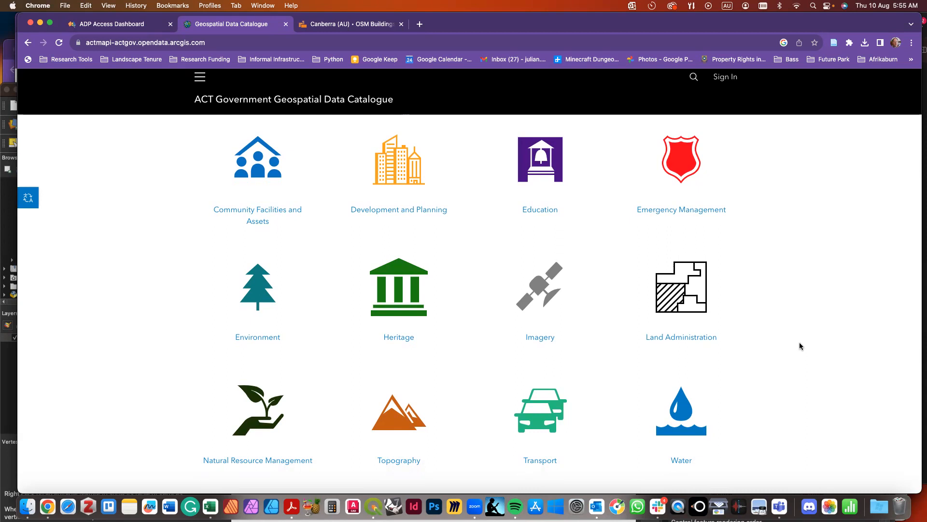
scroll(594, 297, up, 5)
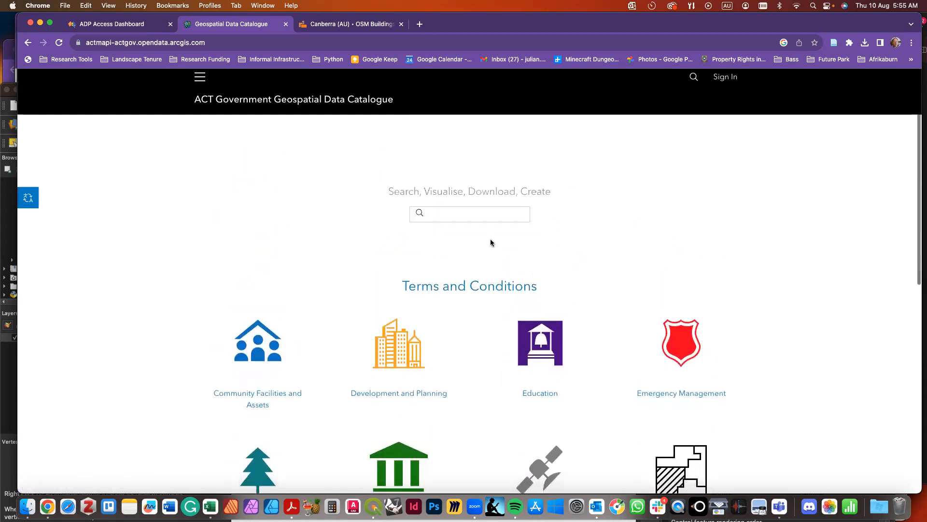
click(475, 215)
text(border)
key(Return)
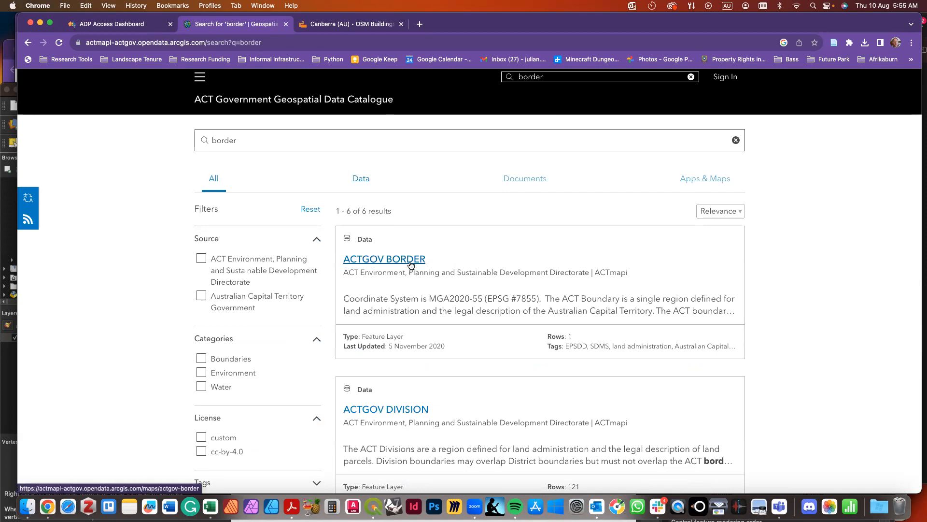
Step: Open the ACTGOV BORDER dataset and look through its download formats, including Shapefile and GeoJSON
click(410, 263)
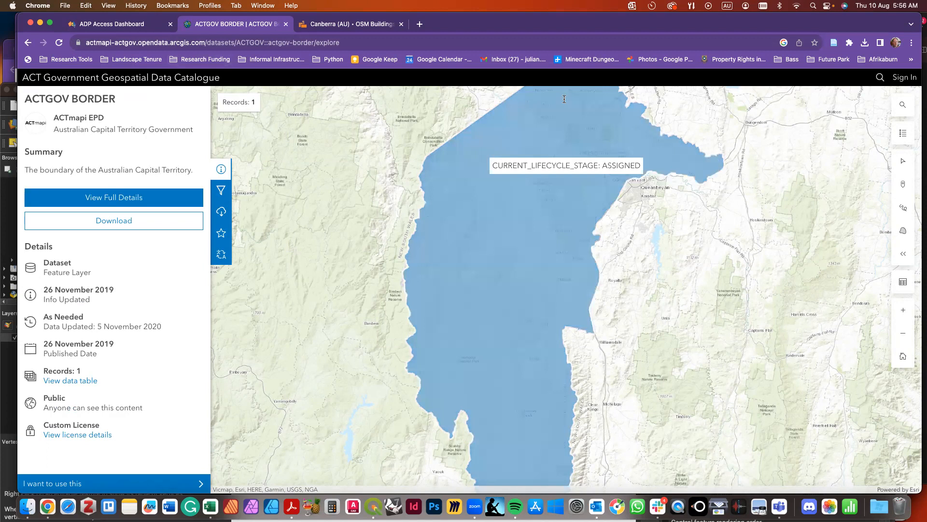
click(136, 224)
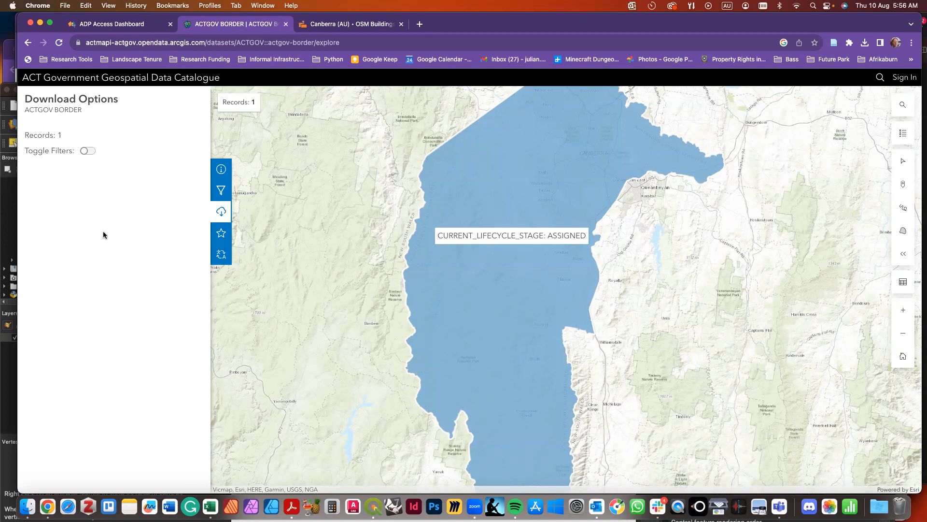
scroll(88, 277, down, 2)
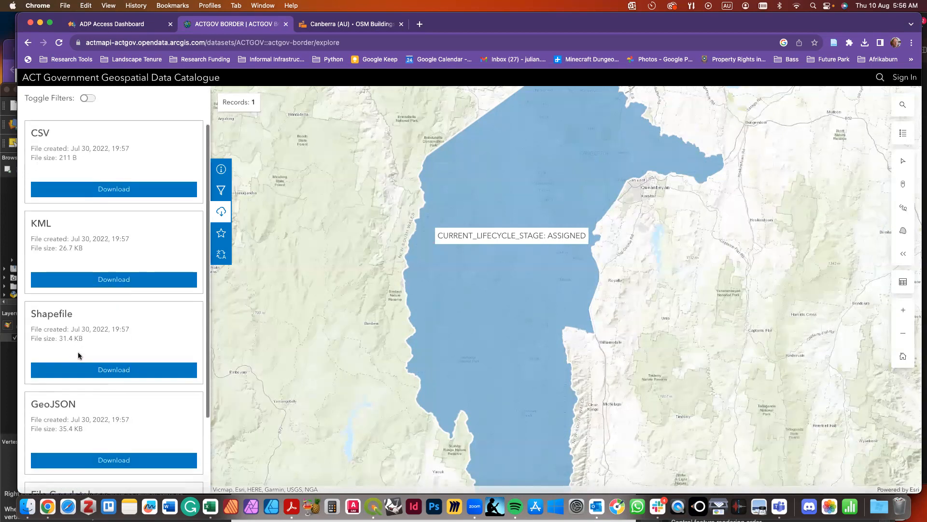
scroll(81, 372, down, 1)
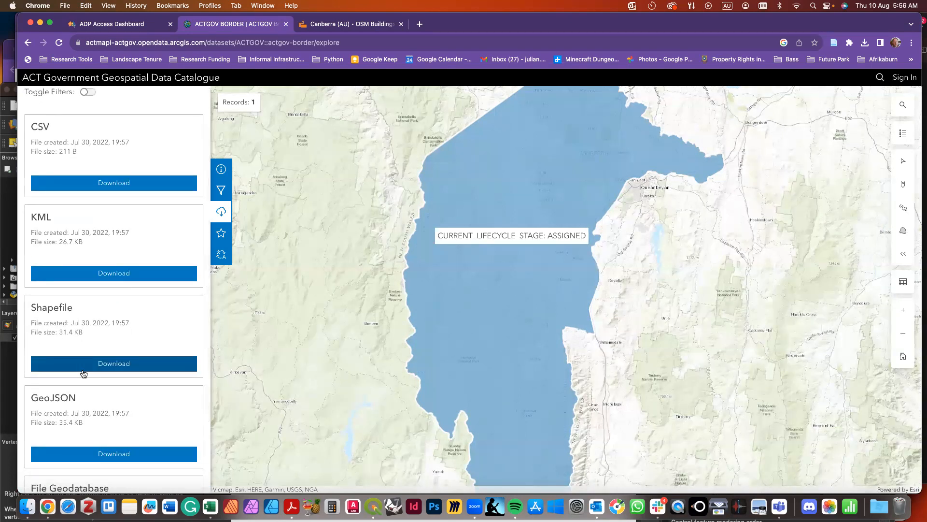
scroll(83, 374, down, 3)
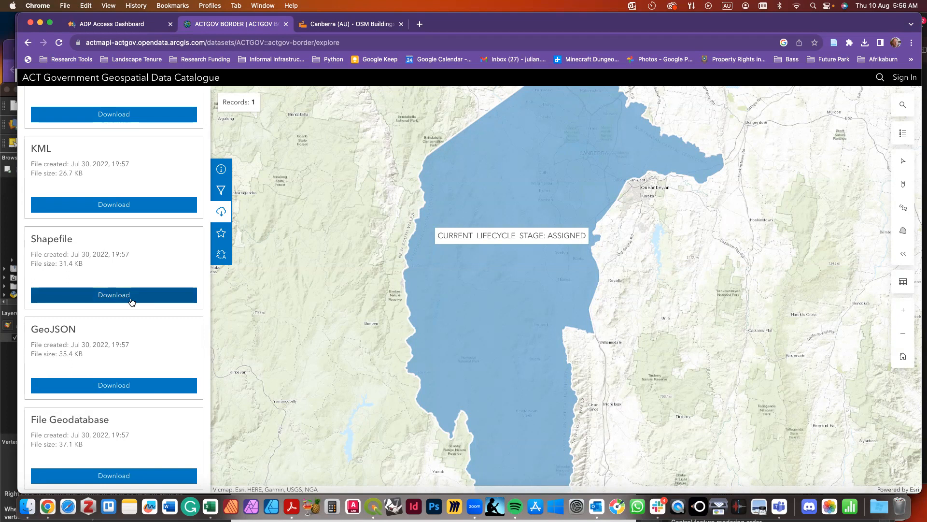
Step: Switch to QGIS, enlarge the visible window area and expand the favourite GIS/Canberra folder to list its ACT Government data
click(7, 379)
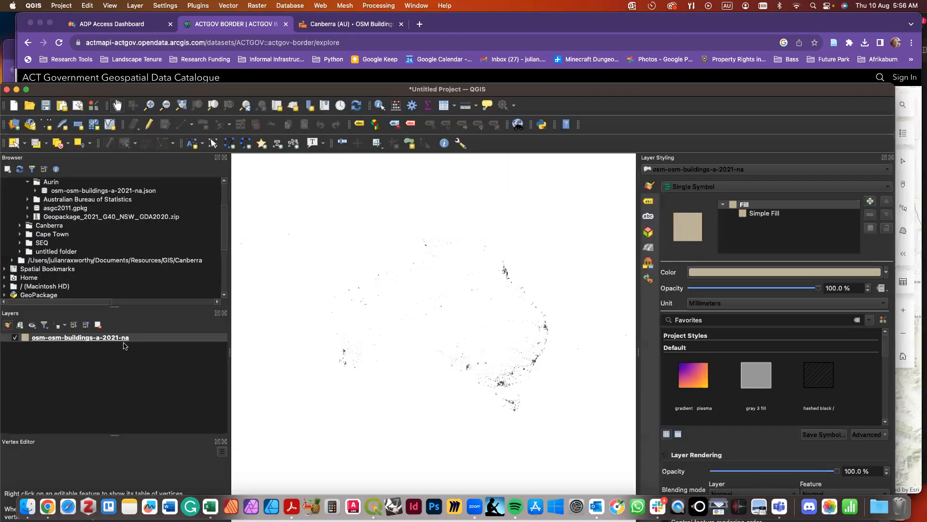
scroll(114, 236, up, 5)
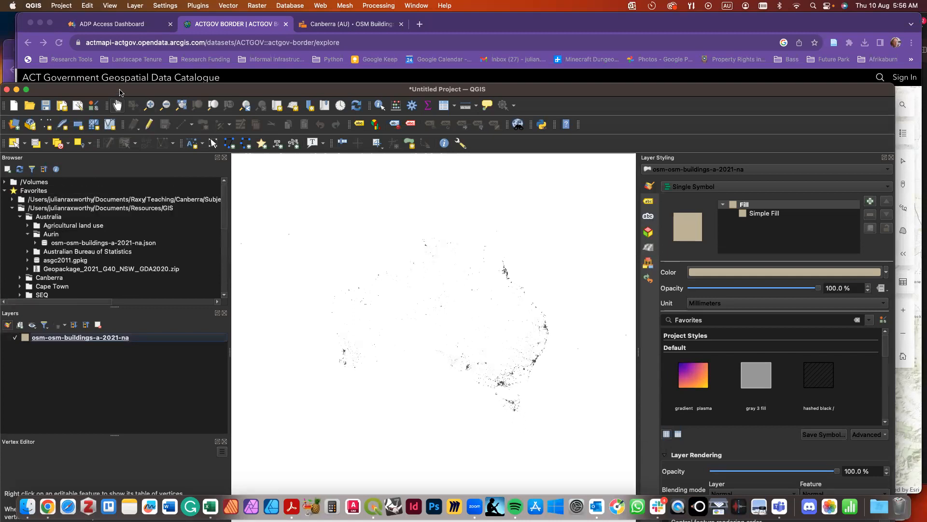
drag(119, 92, 123, 22)
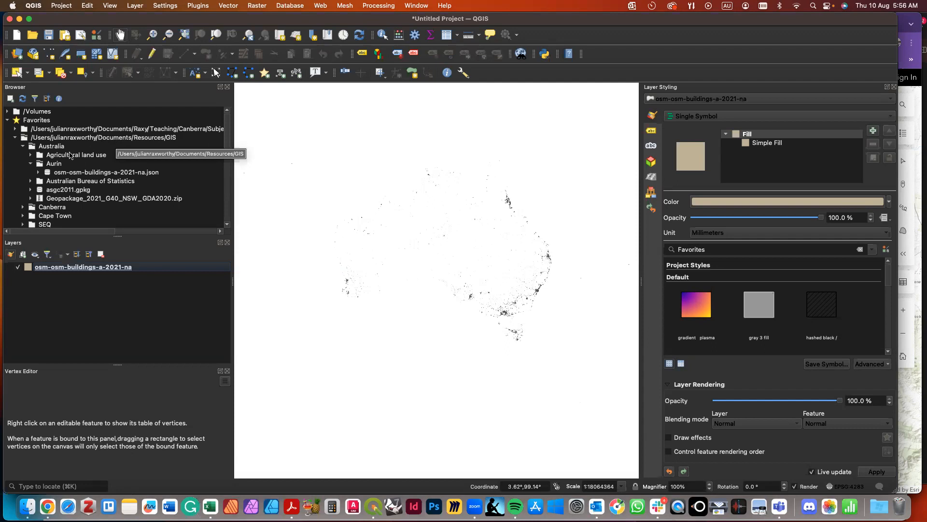
click(22, 147)
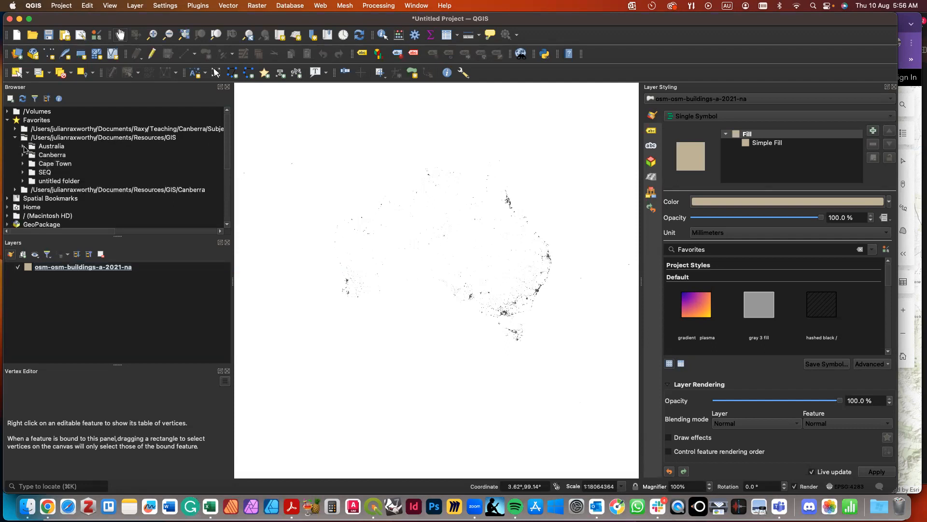
click(137, 190)
click(15, 190)
scroll(102, 203, down, 3)
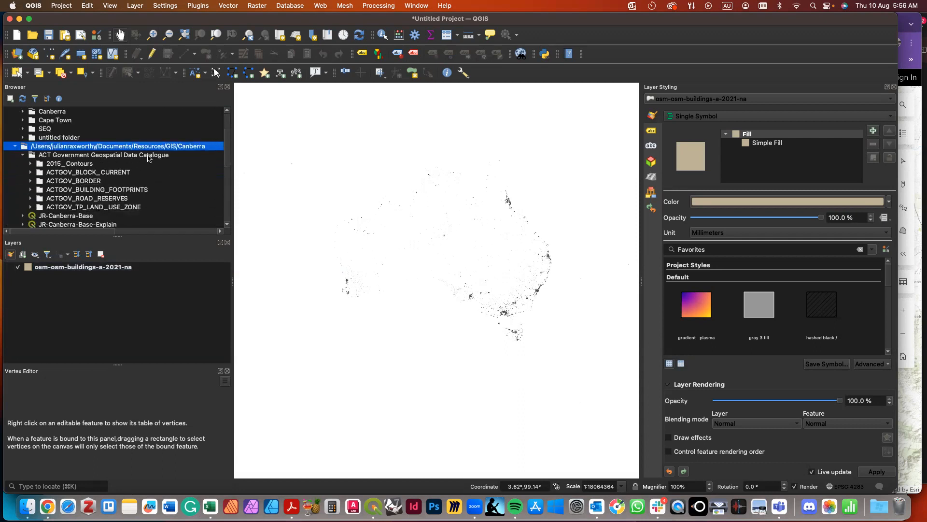
Step: Add ACTGOV_BORDER.shp from the ACTGOV_BORDER folder to the project as a layer above the buildings
click(81, 182)
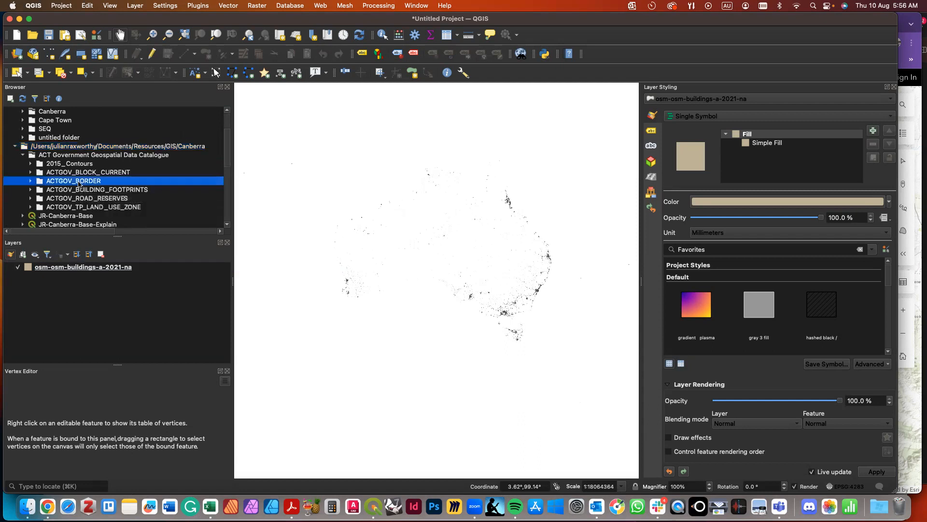
click(30, 183)
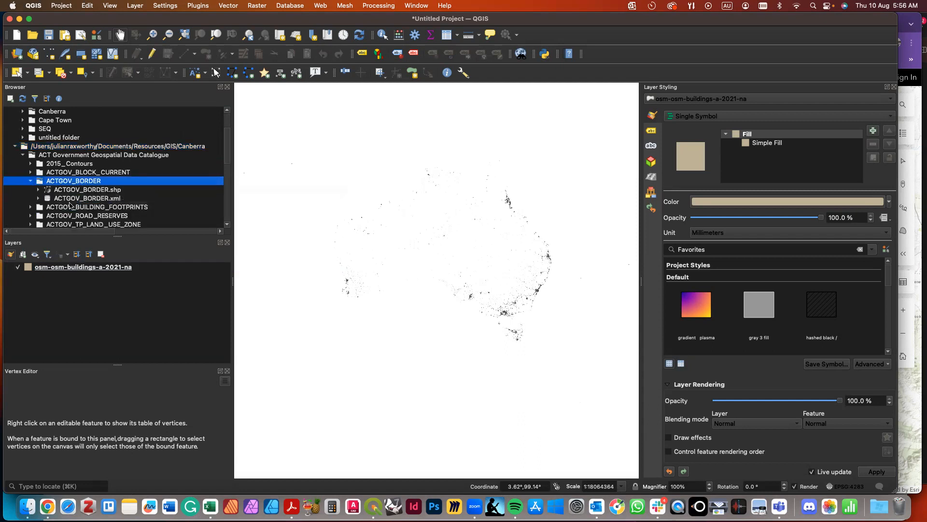
click(95, 191)
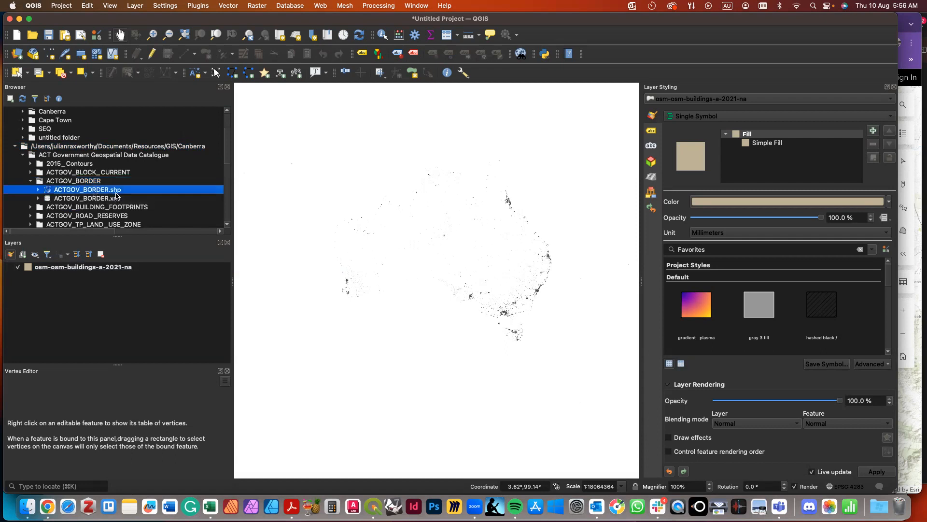
drag(105, 192, 125, 328)
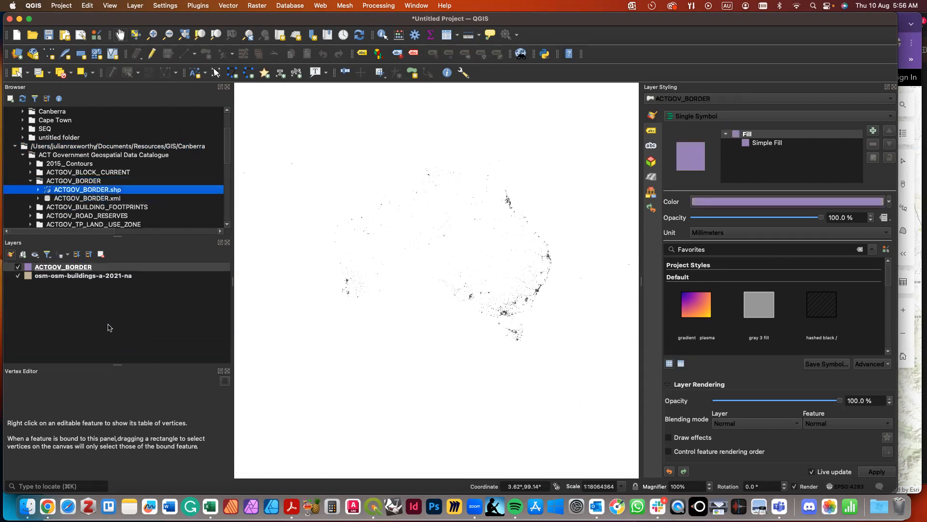
click(103, 311)
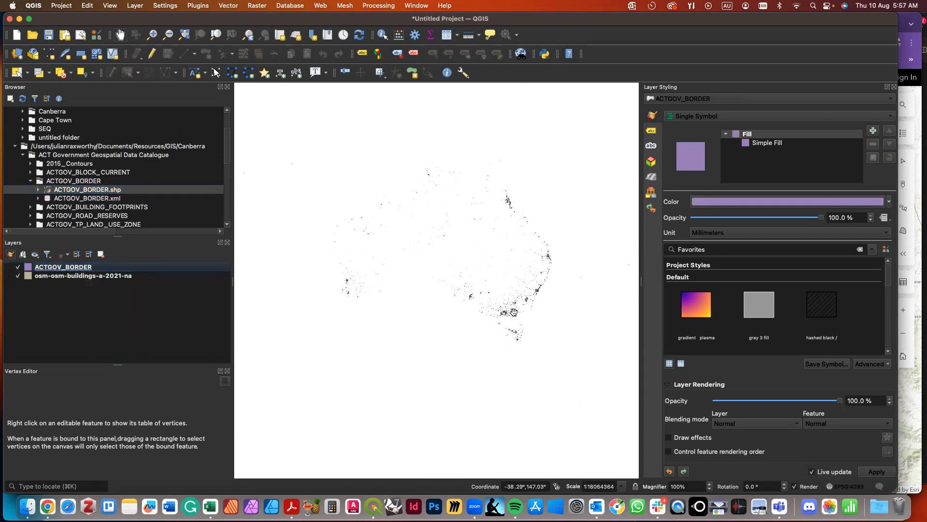
Step: Zoom the map to the extent of the ACTGOV_BORDER layer
click(74, 275)
click(73, 268)
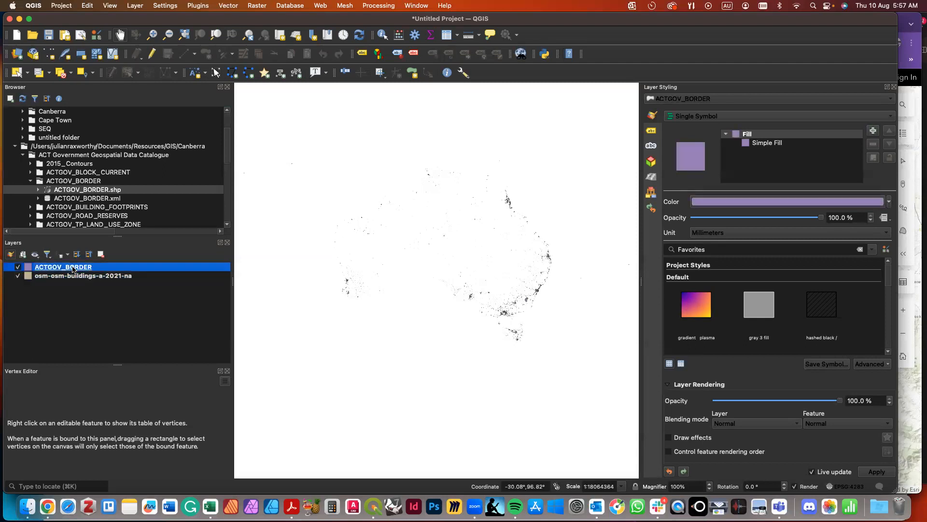
right_click(72, 269)
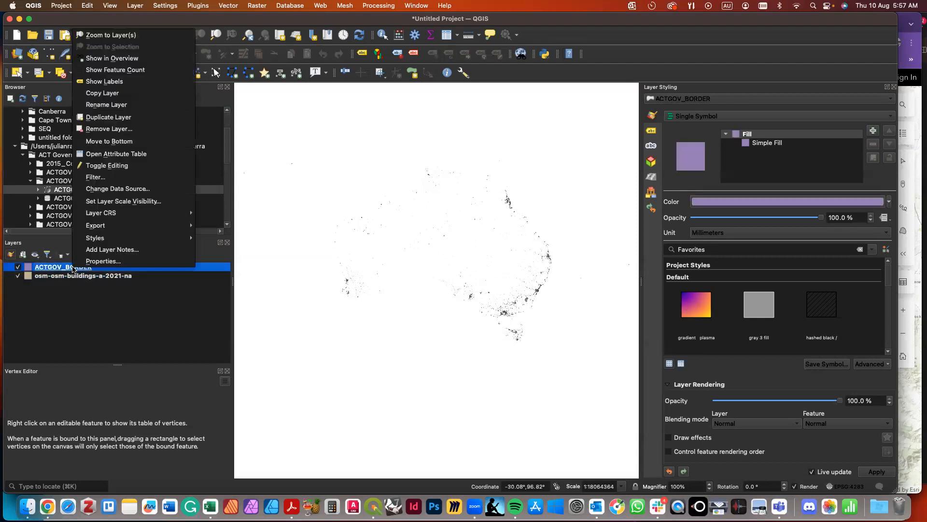
click(116, 37)
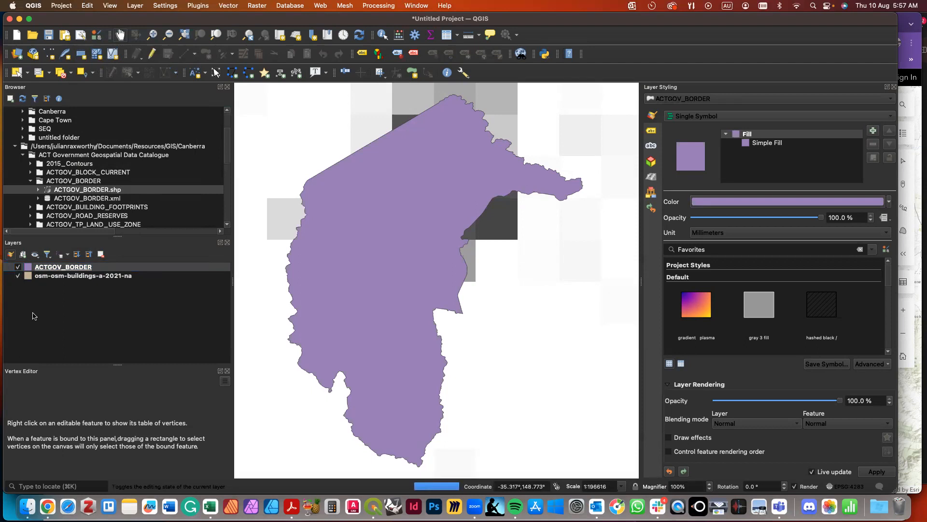
Step: Hide the ACTGOV_BORDER layer and inspect the building outlines beneath it up close
click(17, 268)
scroll(417, 227, up, 5)
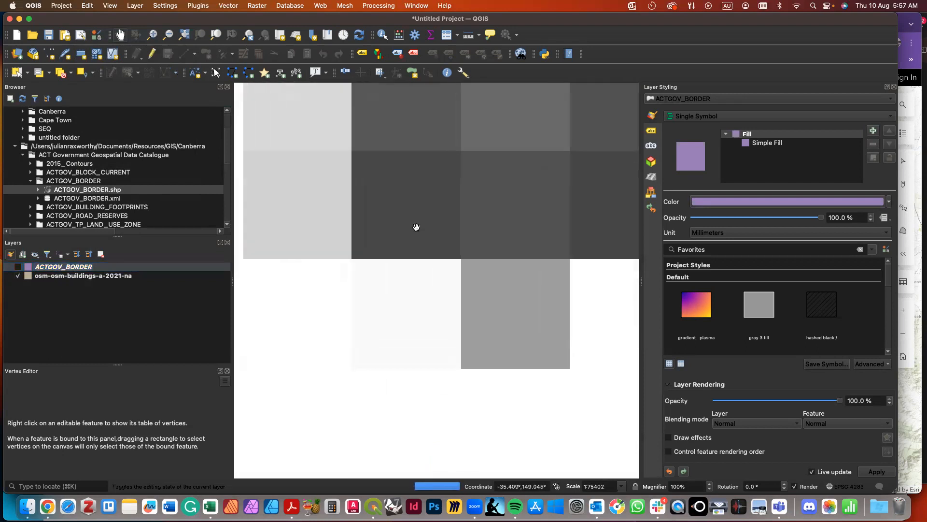
scroll(417, 227, up, 2)
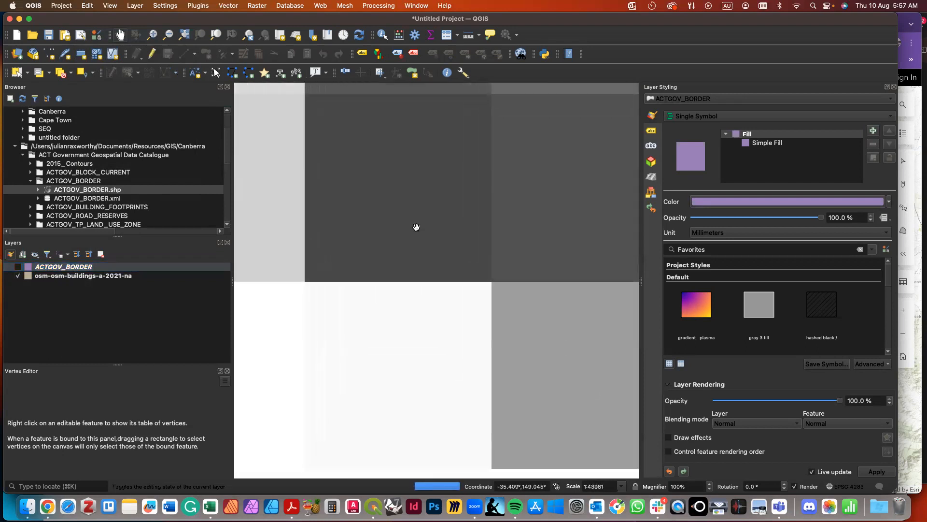
scroll(417, 227, up, 3)
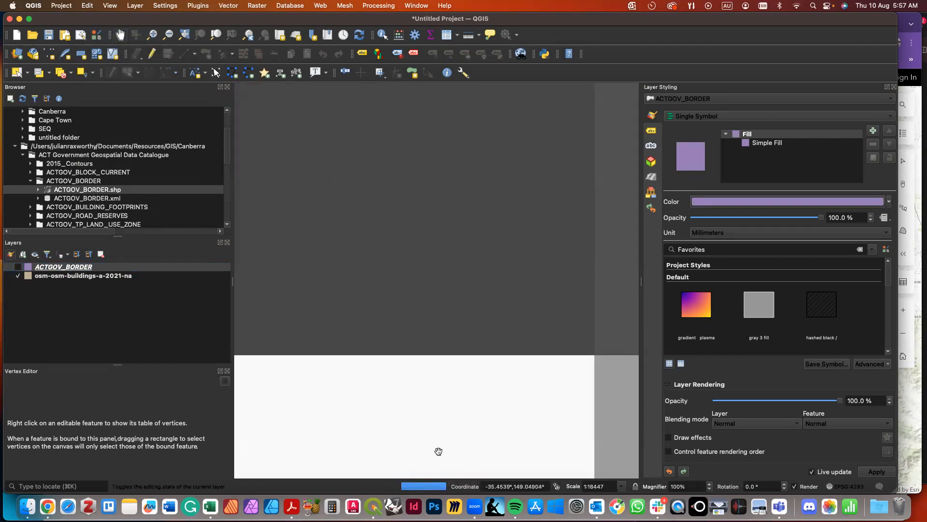
drag(527, 309, 460, 309)
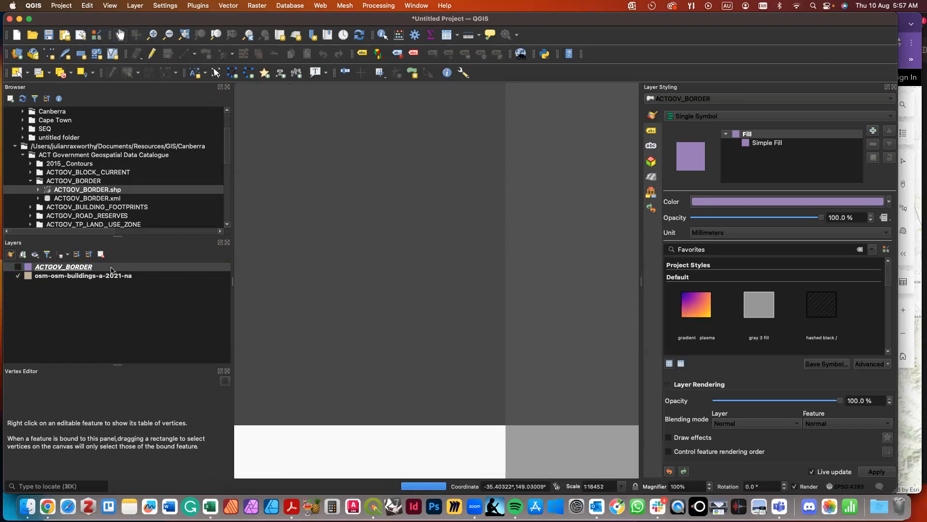
Step: Return the map to the full extent of ACTGOV_BORDER and make that layer visible
click(74, 269)
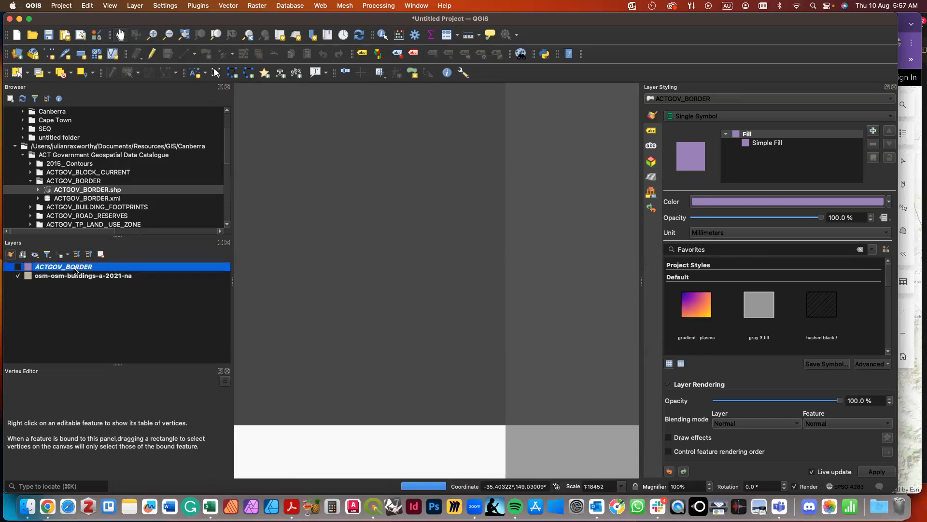
right_click(75, 271)
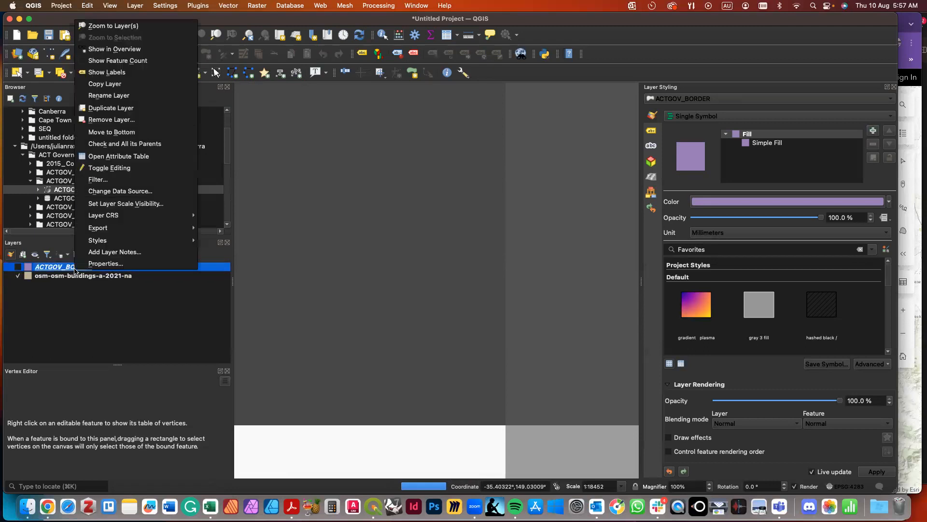
click(135, 26)
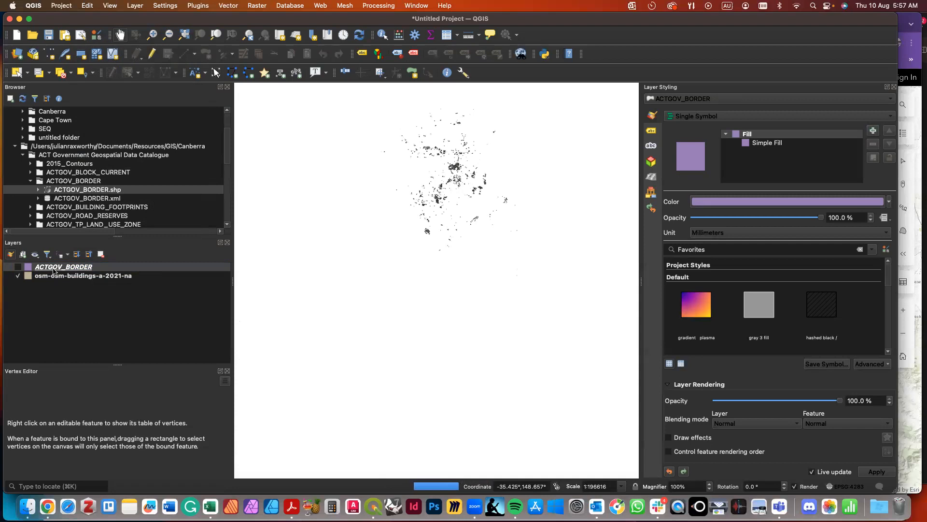
click(18, 267)
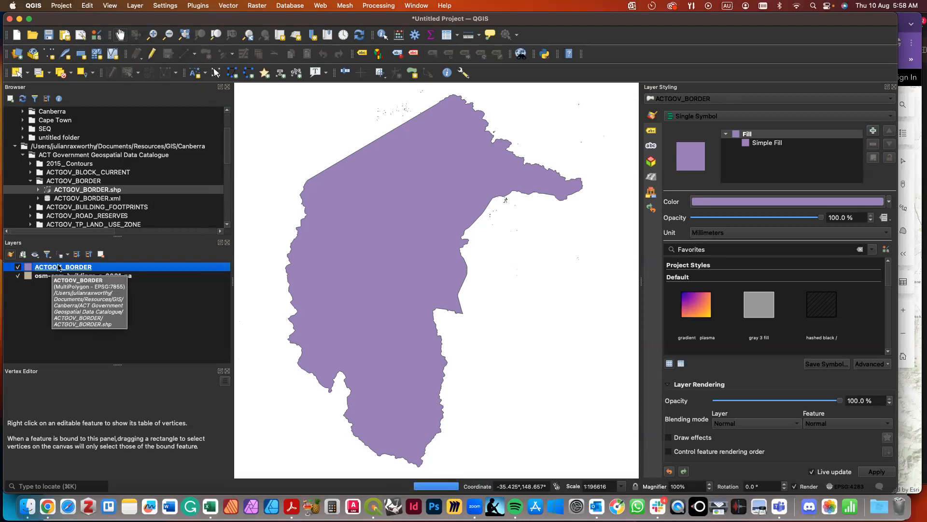
Step: Make the simple fill of the ACTGOV_BORDER layer transparent, keeping only its outline
click(772, 142)
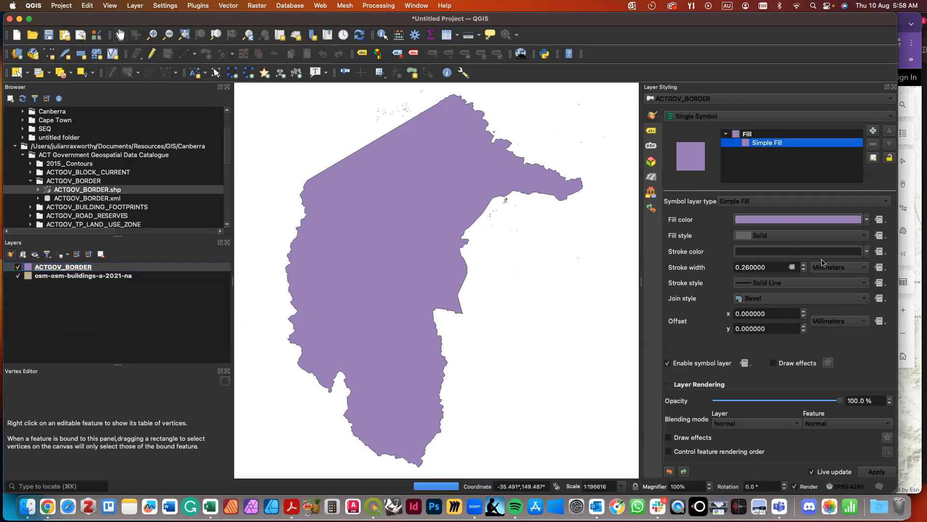
click(867, 221)
click(742, 233)
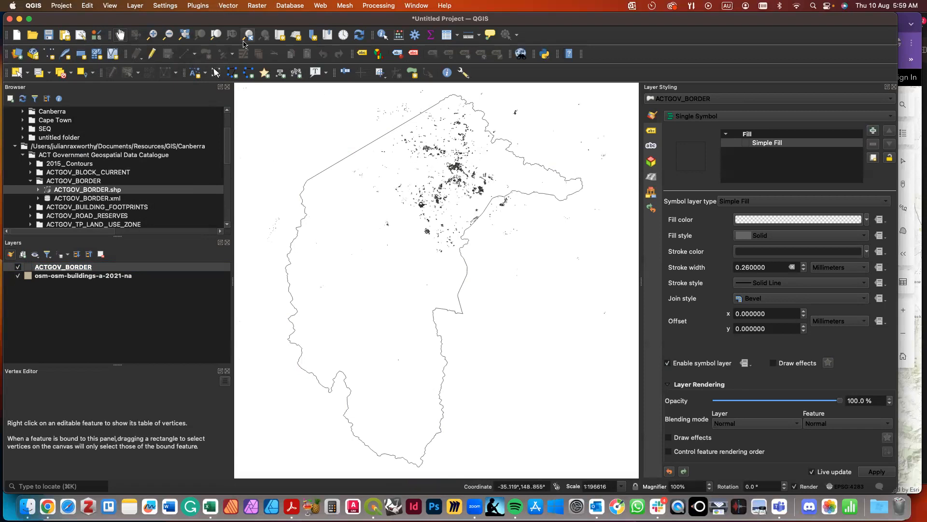
Step: Clip the osm-osm-buildings-a-2021-na layer with ACTGOV_BORDER as the overlay, outputting to a temporary layer
click(234, 10)
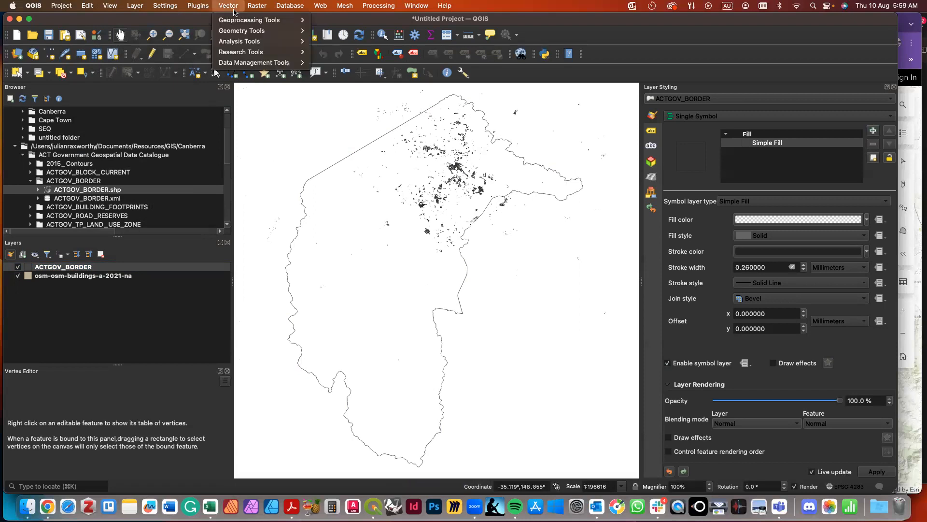
mouse_move(239, 22)
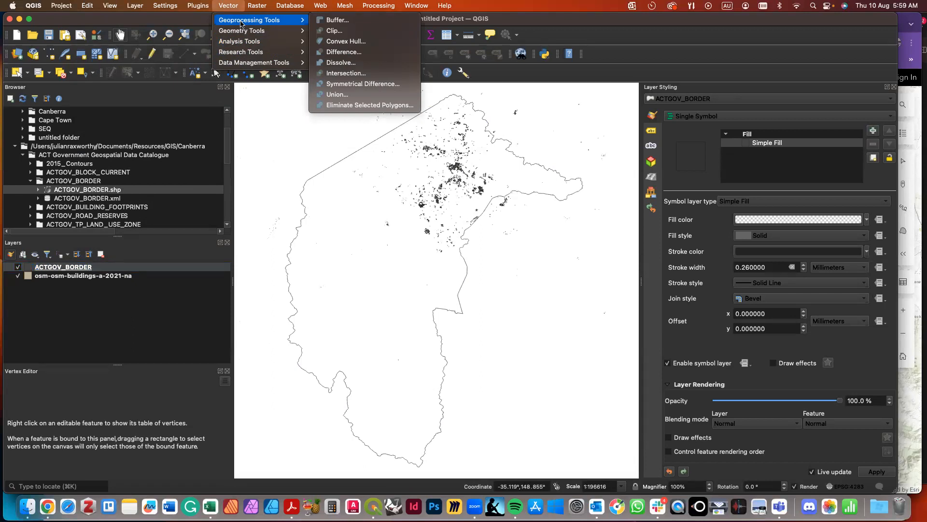
click(351, 31)
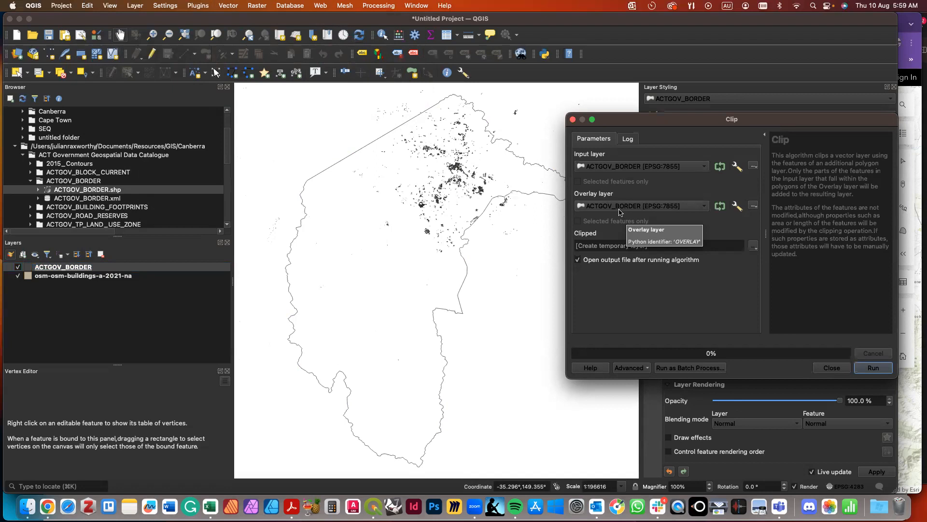
click(651, 167)
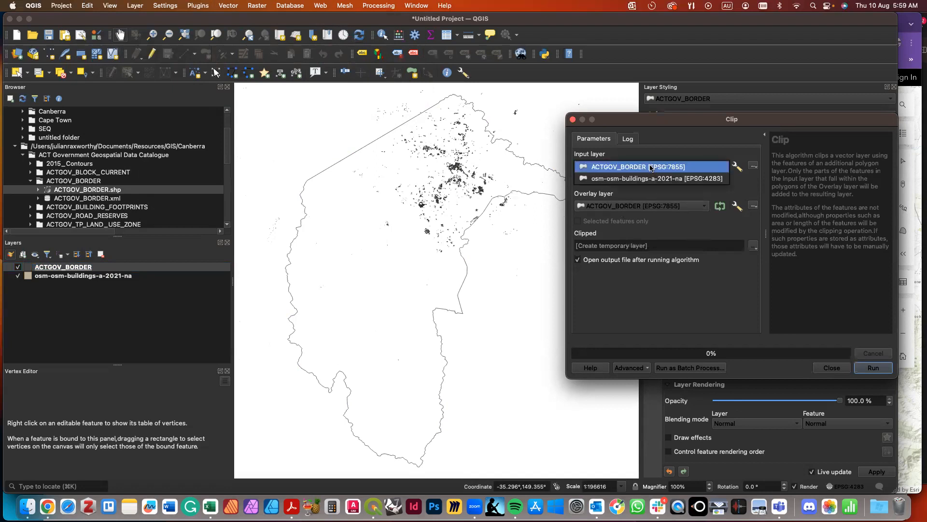
click(649, 179)
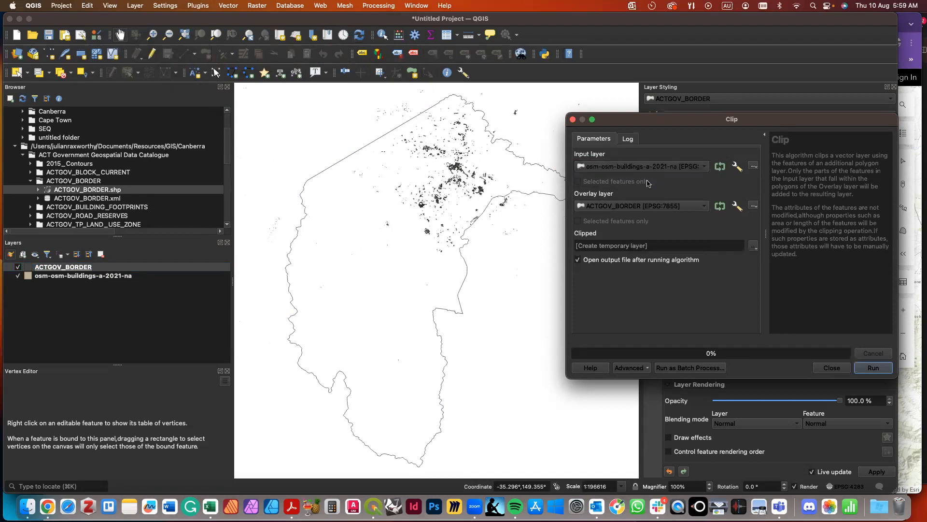
click(642, 208)
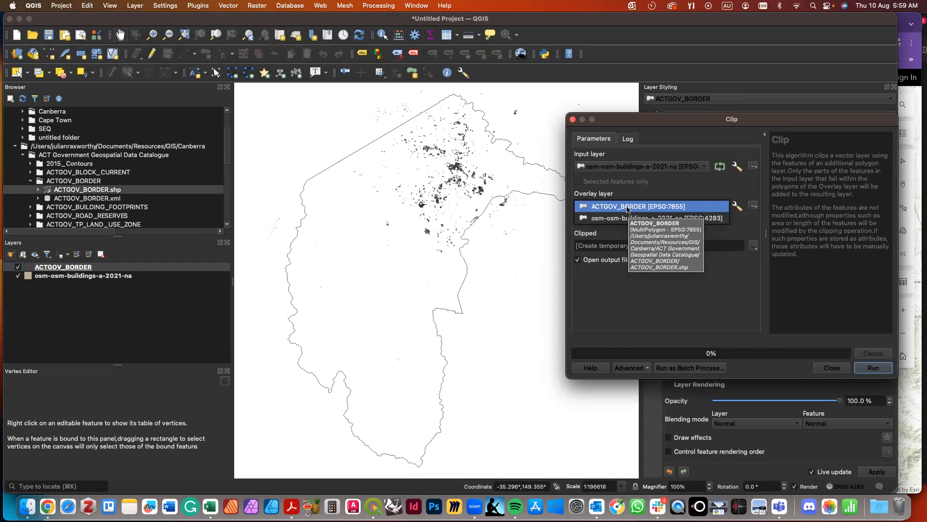
click(627, 207)
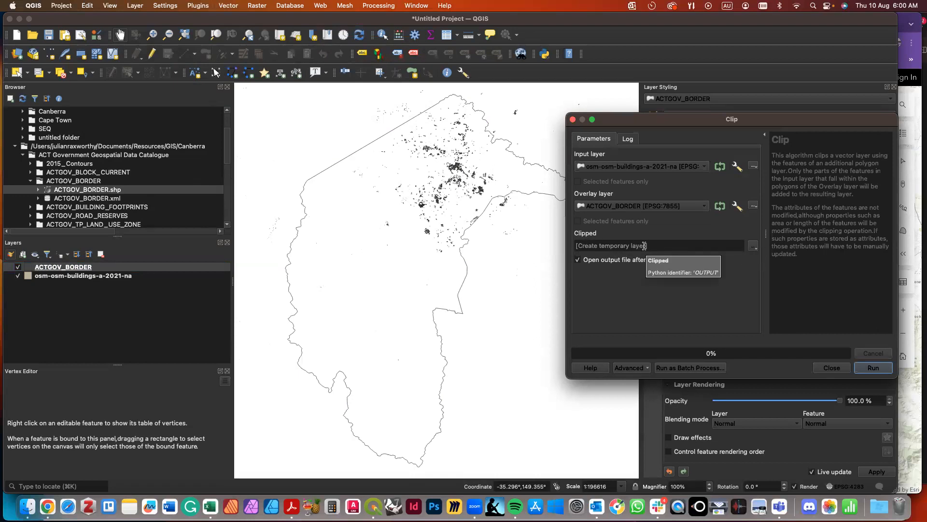
click(870, 370)
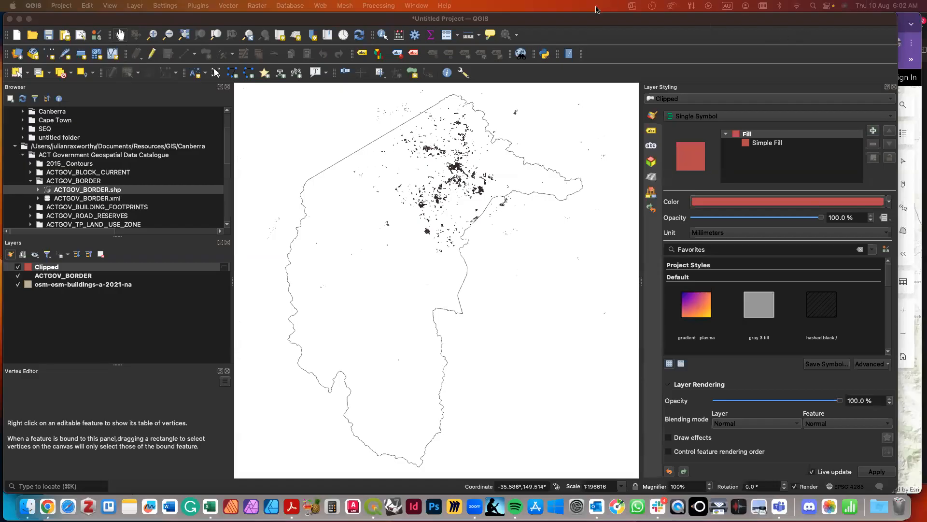
Step: Toggle the osm-osm-buildings-a-2021-na layer's visibility to compare it with the clipped result, leaving the original layer hidden
click(598, 20)
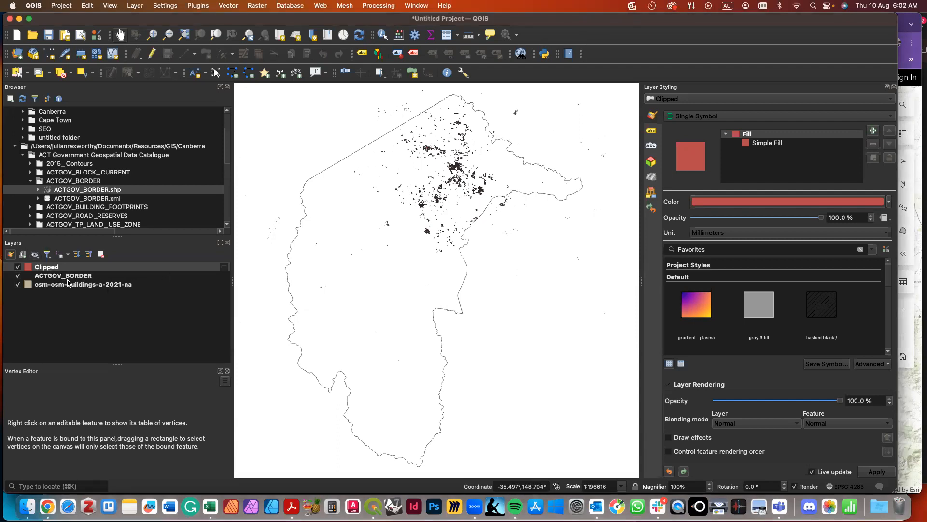
click(19, 286)
click(19, 286)
click(19, 285)
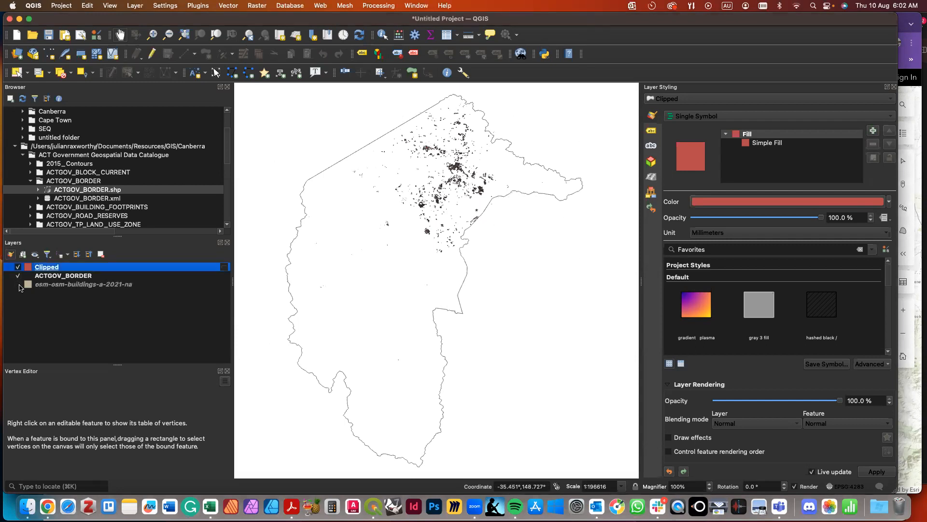
click(19, 286)
click(20, 286)
click(19, 285)
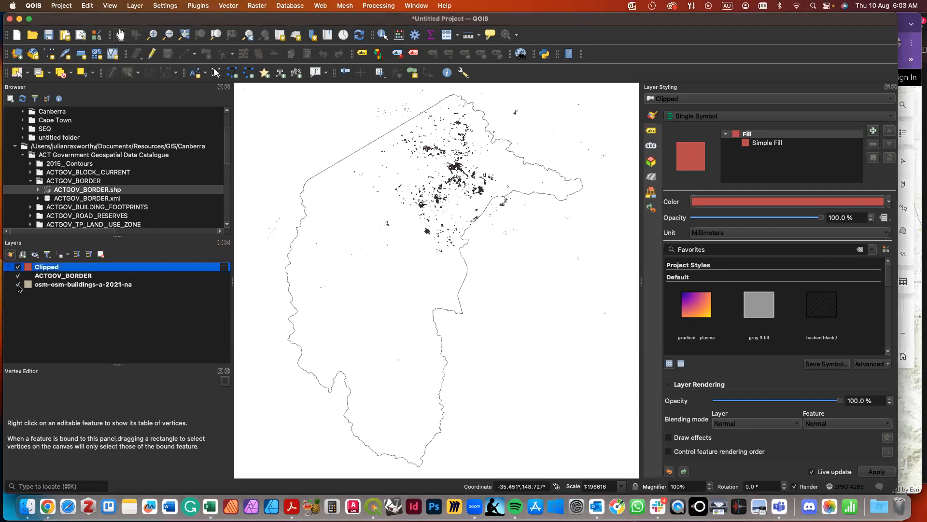
click(19, 286)
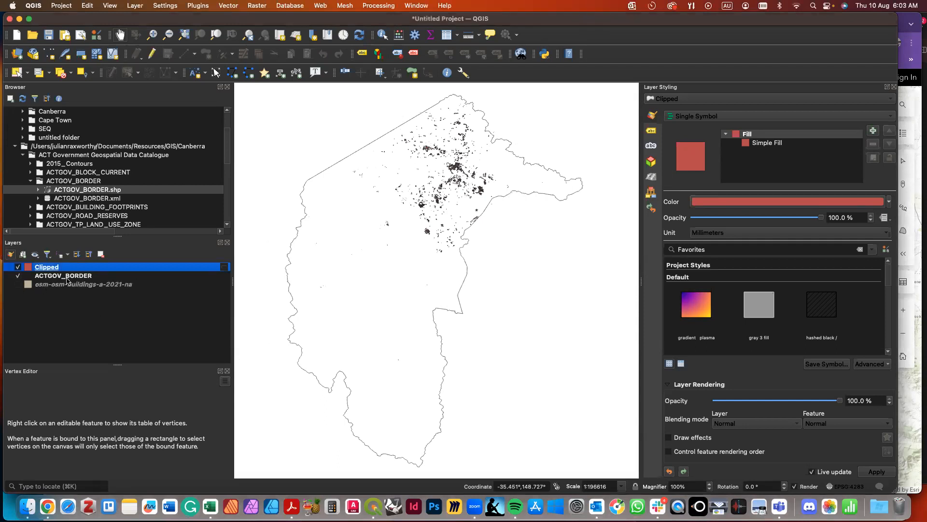
Step: Start exporting the features of the Clipped layer to a new file in ESRI Shapefile format
right_click(45, 265)
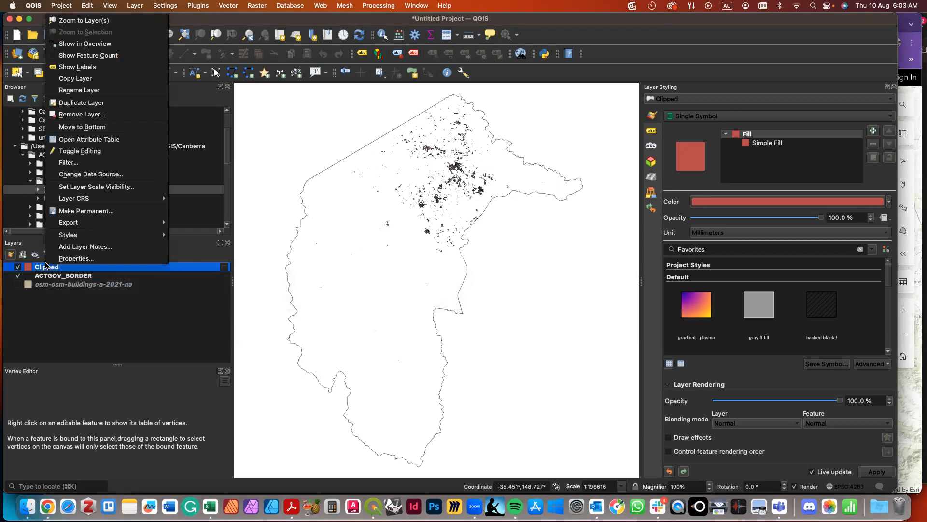
mouse_move(74, 228)
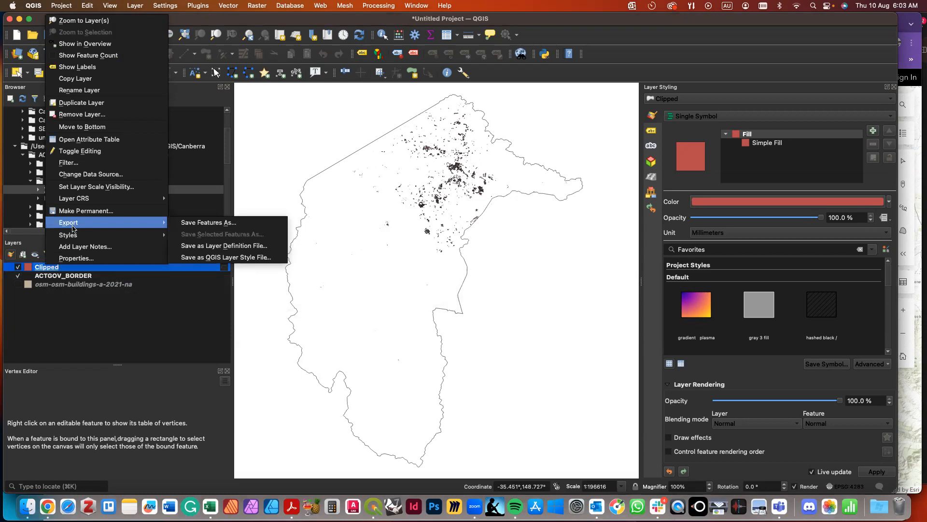
click(204, 224)
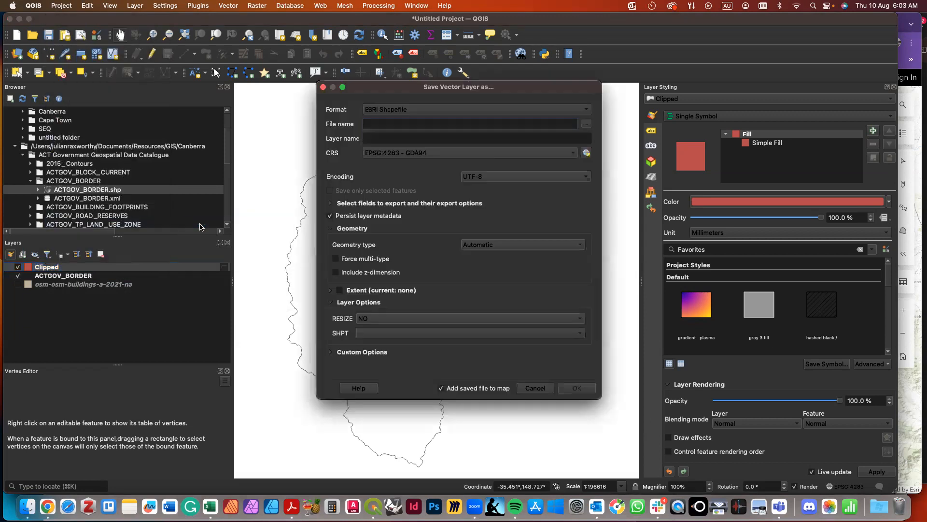
click(396, 110)
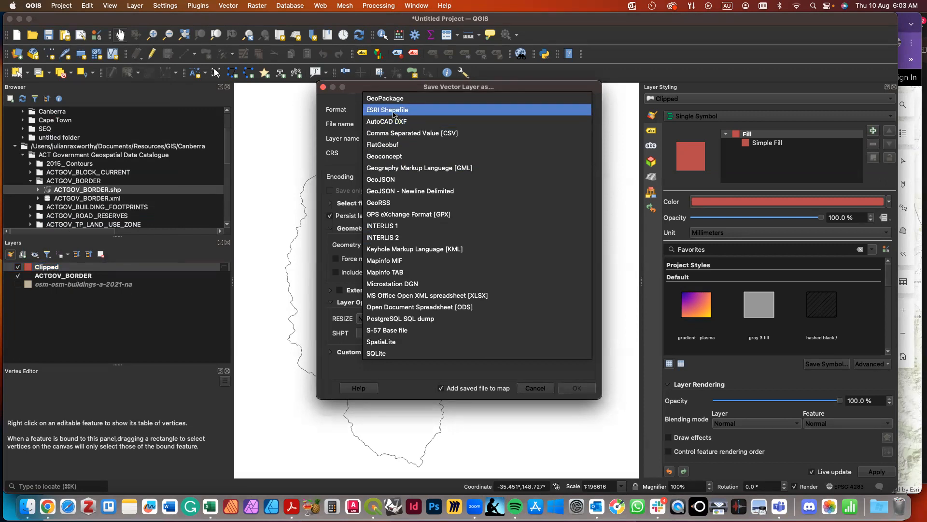
click(394, 114)
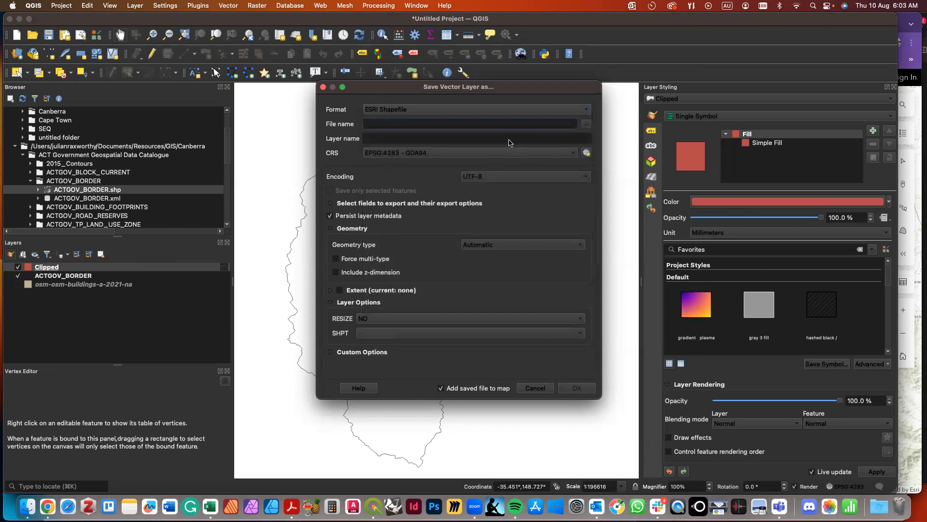
Step: Enter OSM_ACT_2021 as the file name of the exported shapefile, with underscores between the words
text(OS)
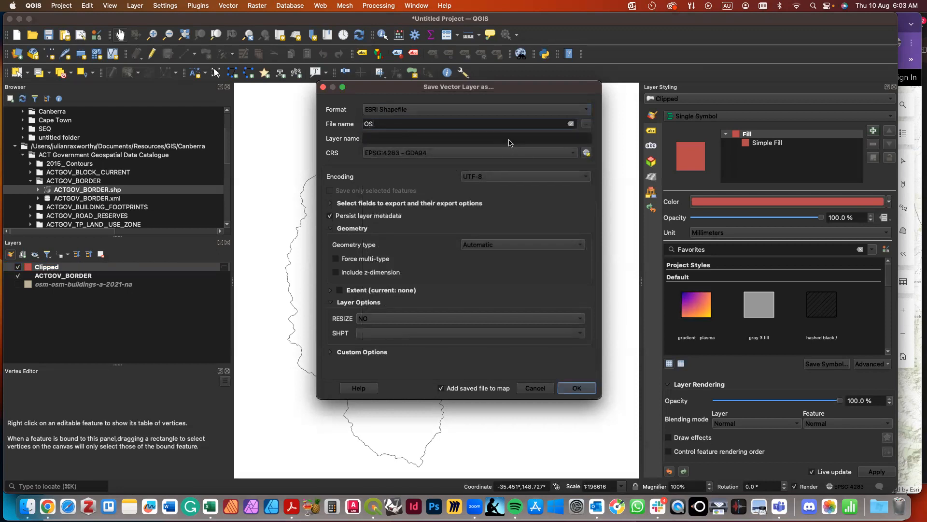
text(M ACT)
text( 2021)
click(382, 125)
key(BackSpace)
text(_)
click(395, 124)
key(BackSpace)
text(_)
Step: Choose the Canberra folder inside the GIS folder as the save location for the shapefile
click(586, 126)
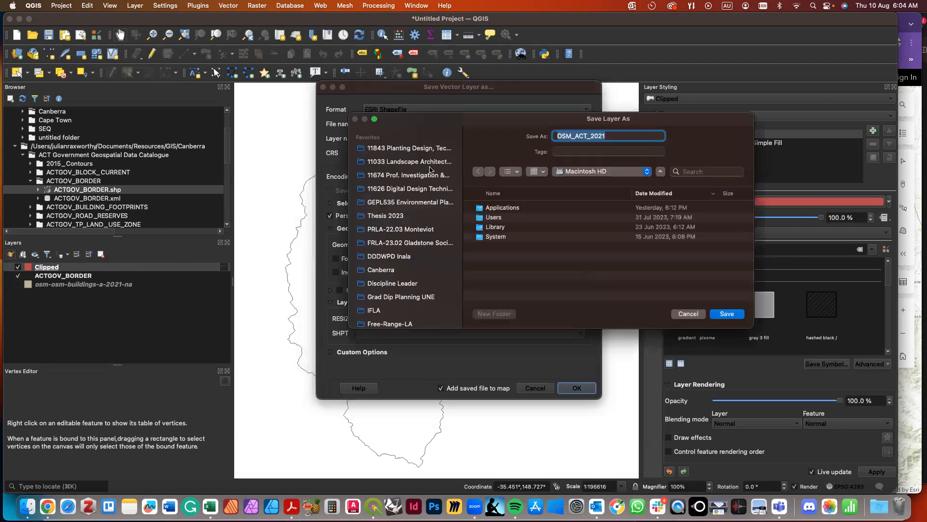
scroll(408, 292, down, 8)
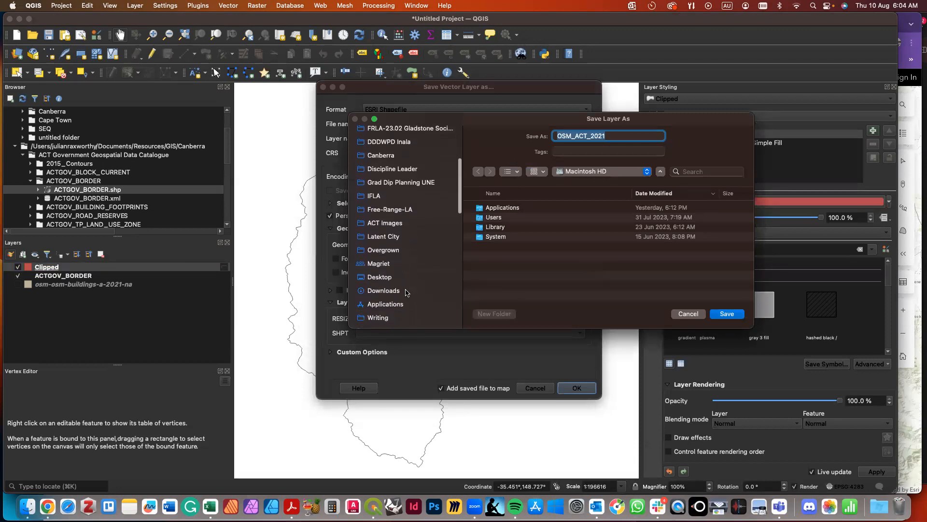
scroll(407, 292, down, 10)
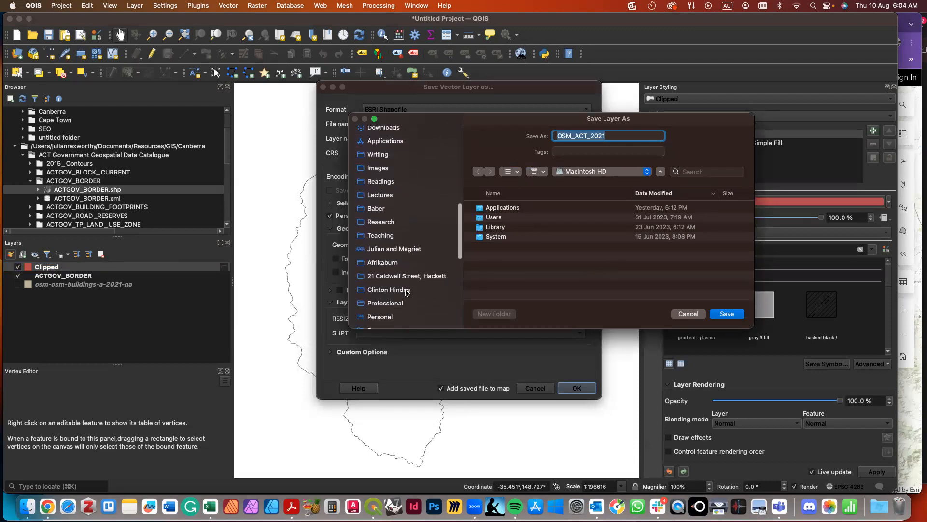
click(378, 253)
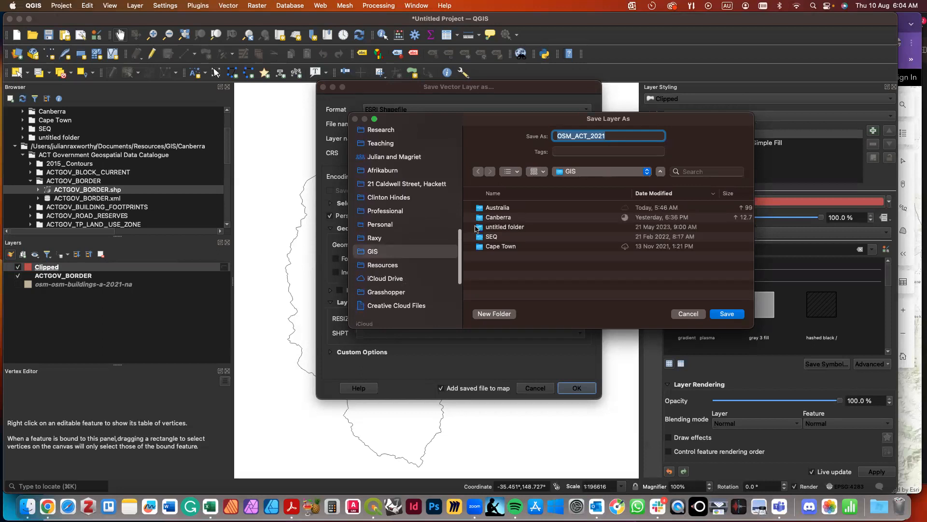
double_click(503, 217)
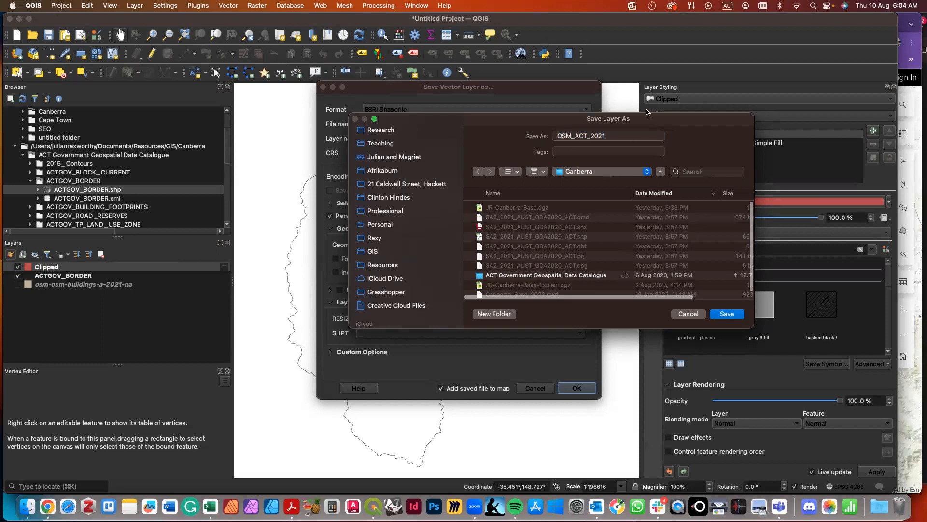
Step: Extend the file name to OSM_Building Outlines_ACT_2021 and export the shapefile, adding it to the map
click(589, 137)
click(576, 138)
text(Building )
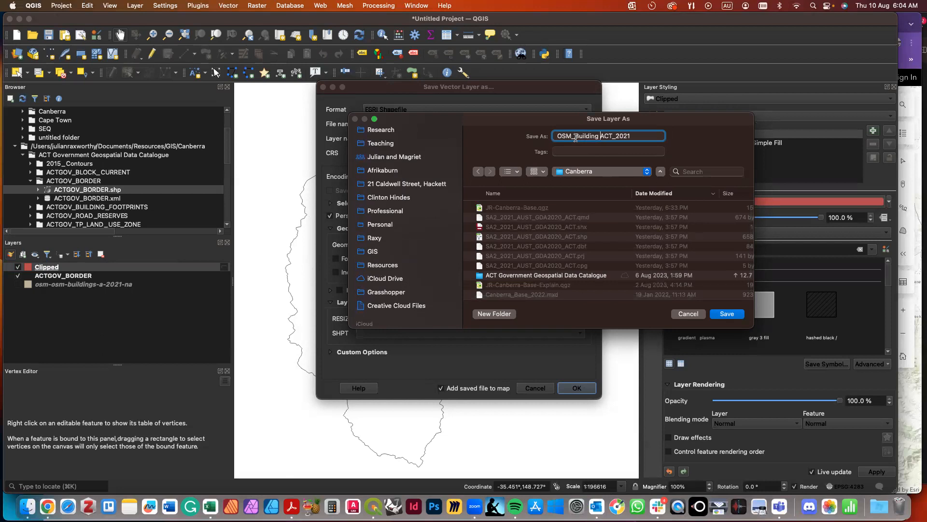
text(Outlined)
key(BackSpace)
text(s_)
click(727, 313)
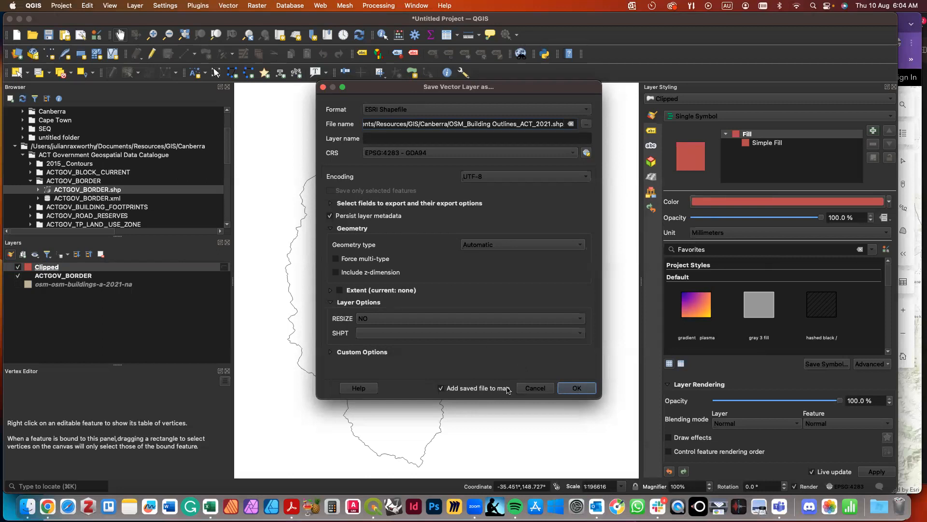
click(583, 385)
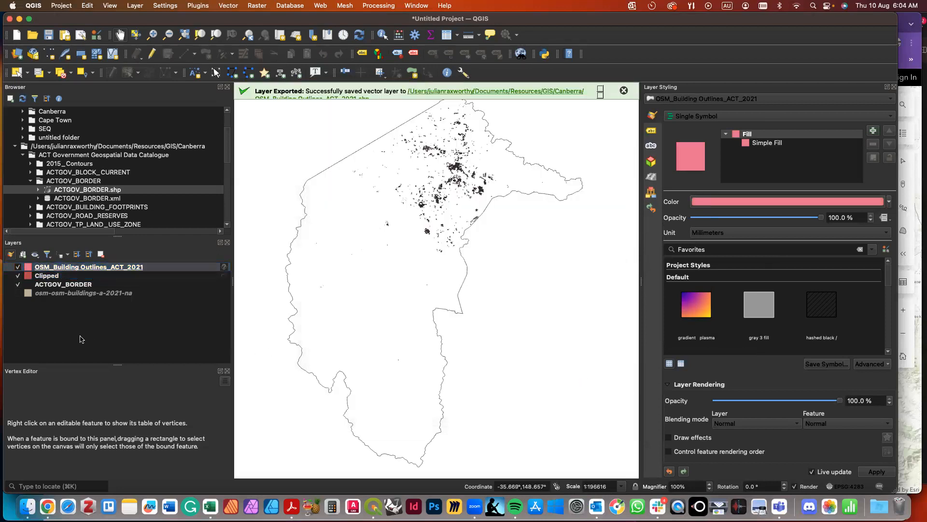
Step: Remove the original osm-osm-buildings-a-2021-na layer from the project
click(51, 276)
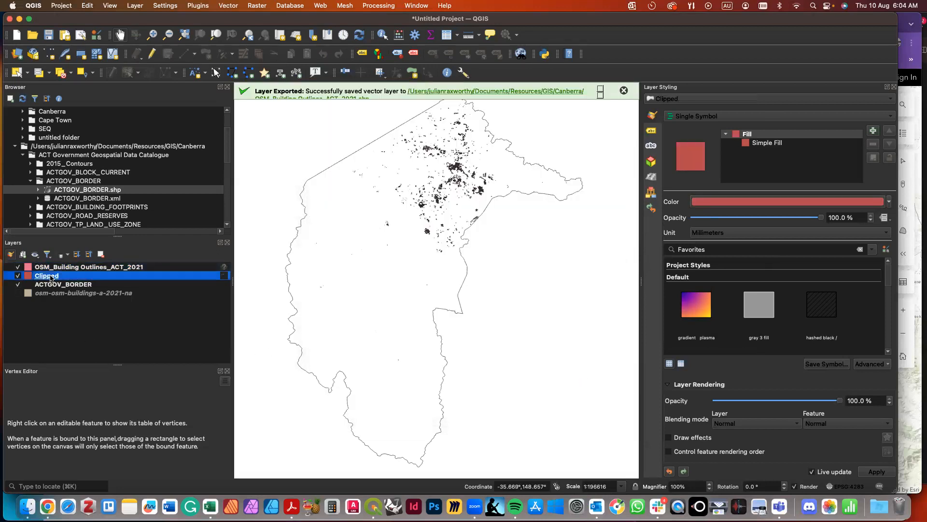
click(39, 312)
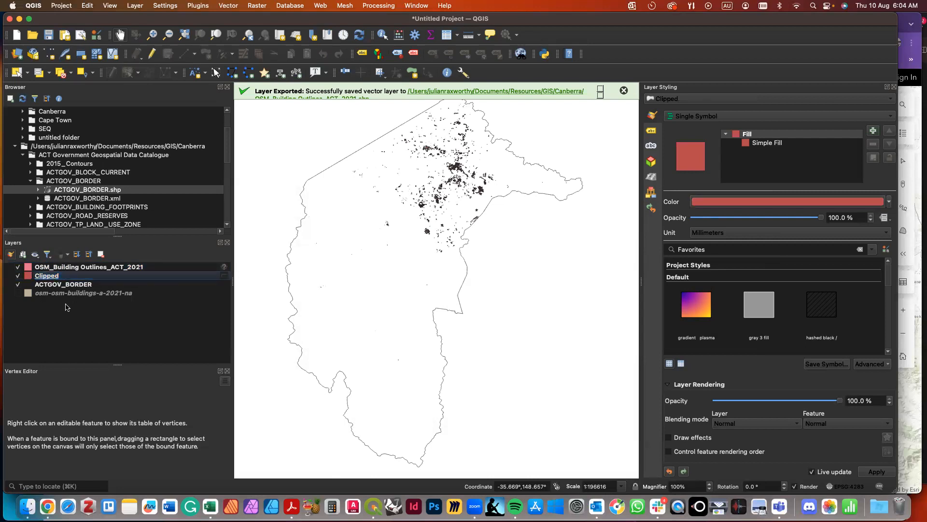
click(18, 293)
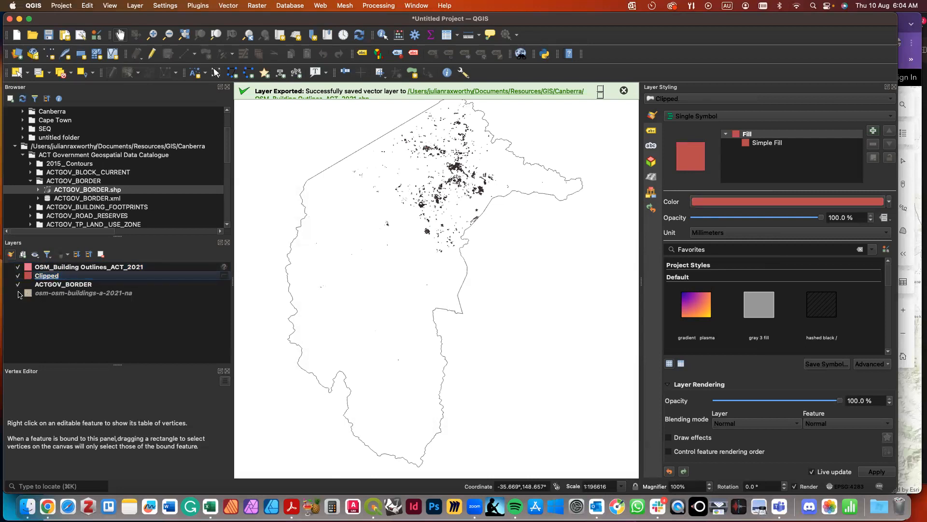
click(49, 296)
right_click(49, 297)
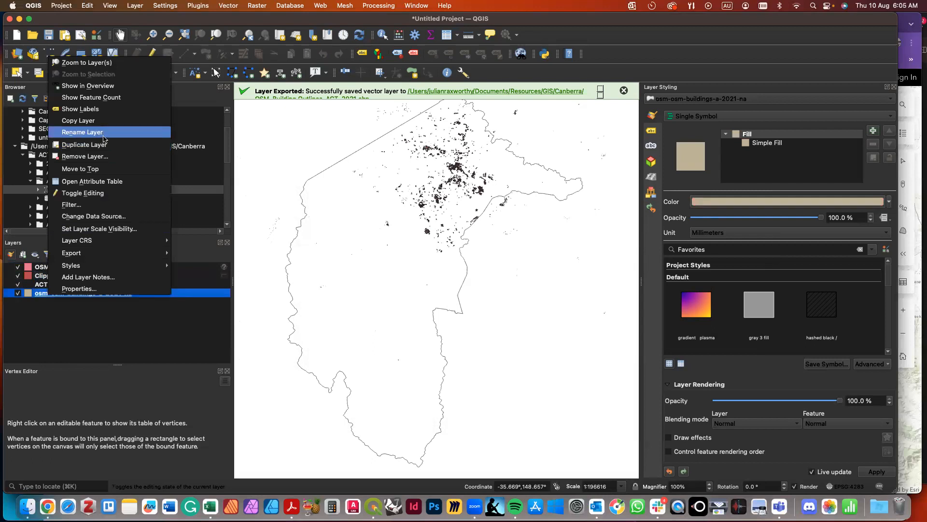
click(97, 161)
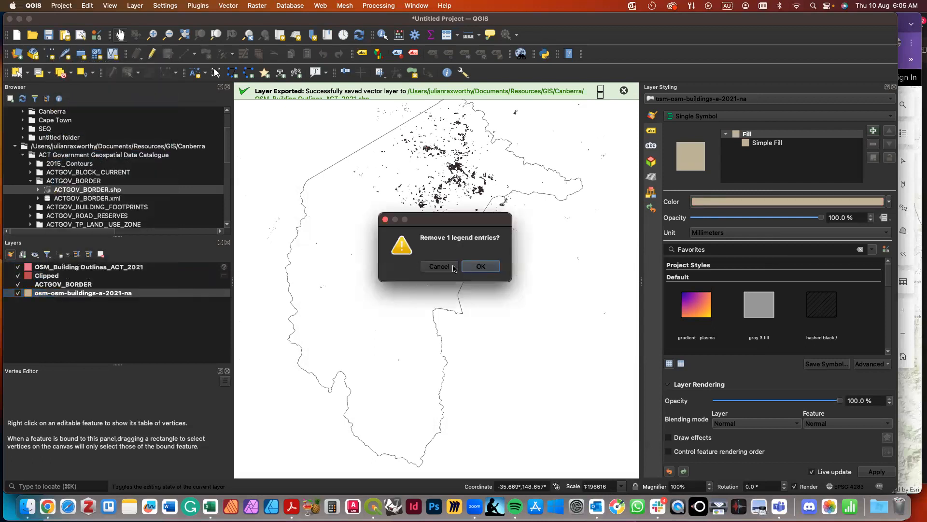
click(473, 272)
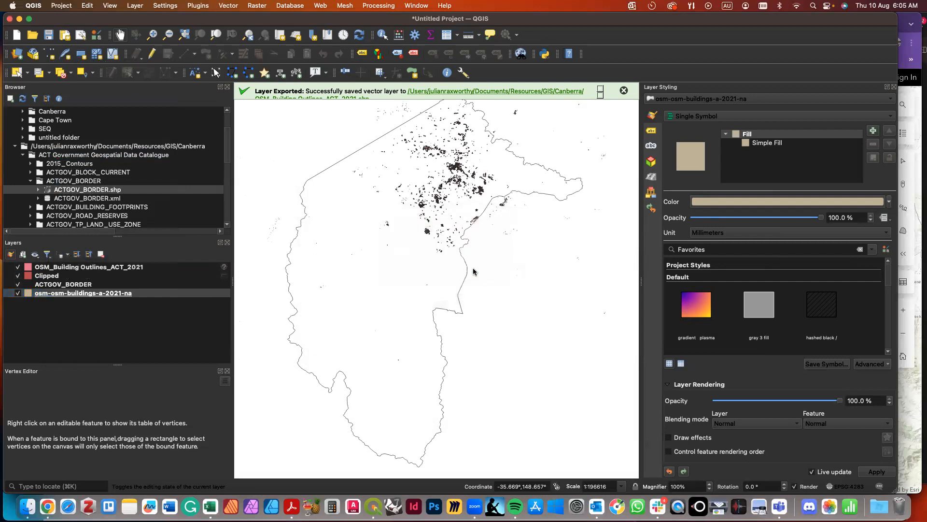
Step: Remove the temporary Clipped layer from the project
click(53, 276)
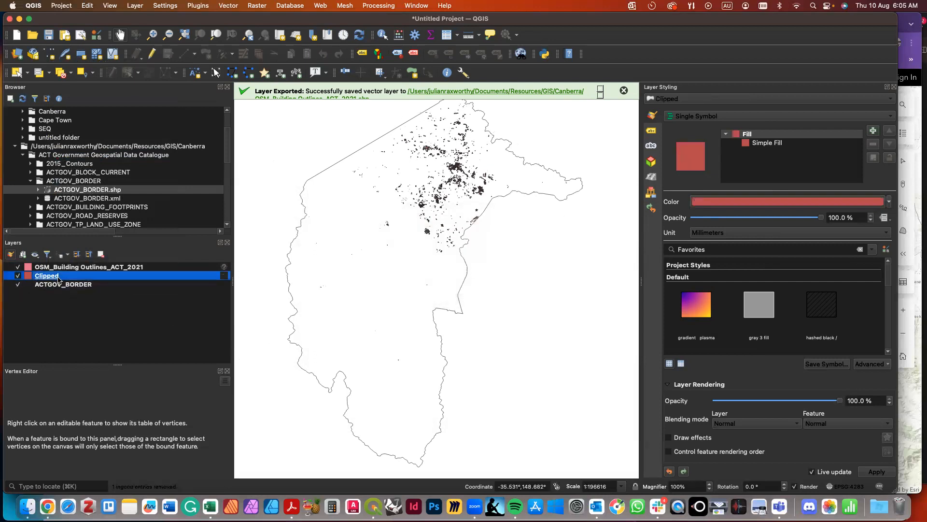
right_click(58, 280)
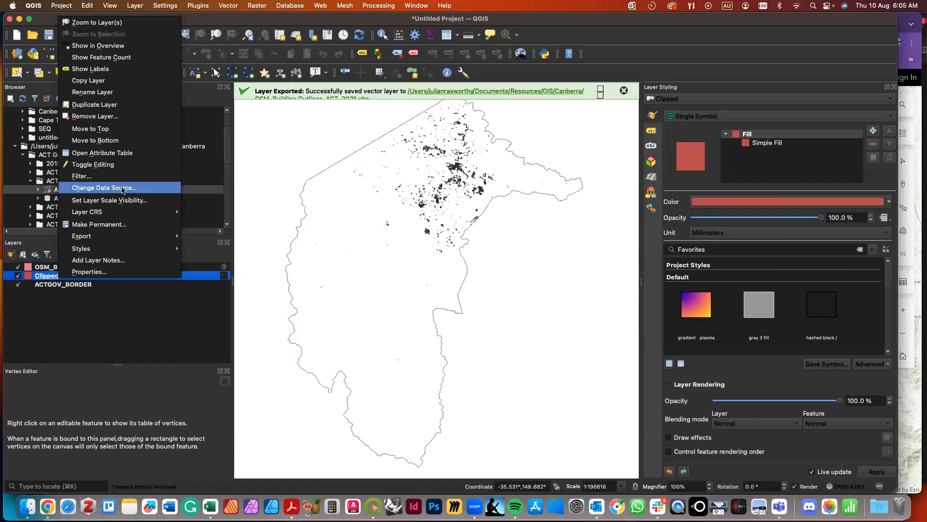
click(116, 116)
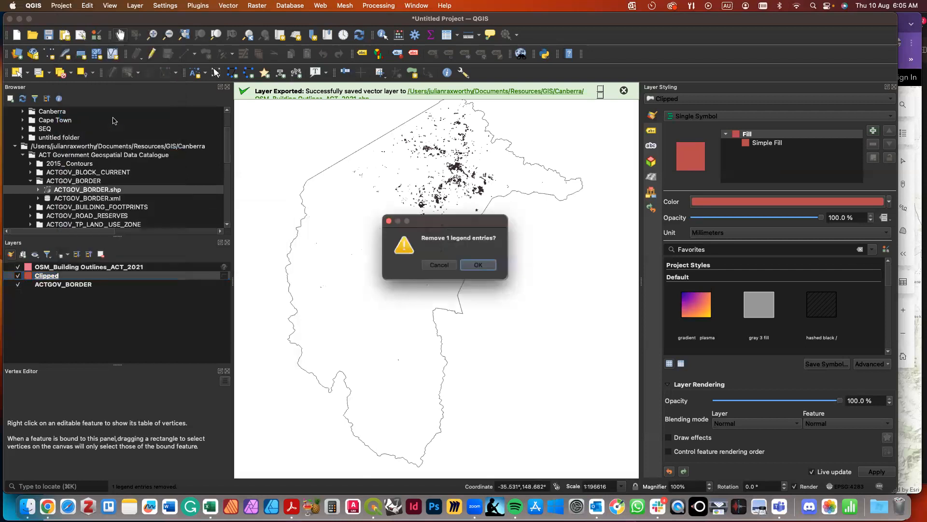
click(471, 265)
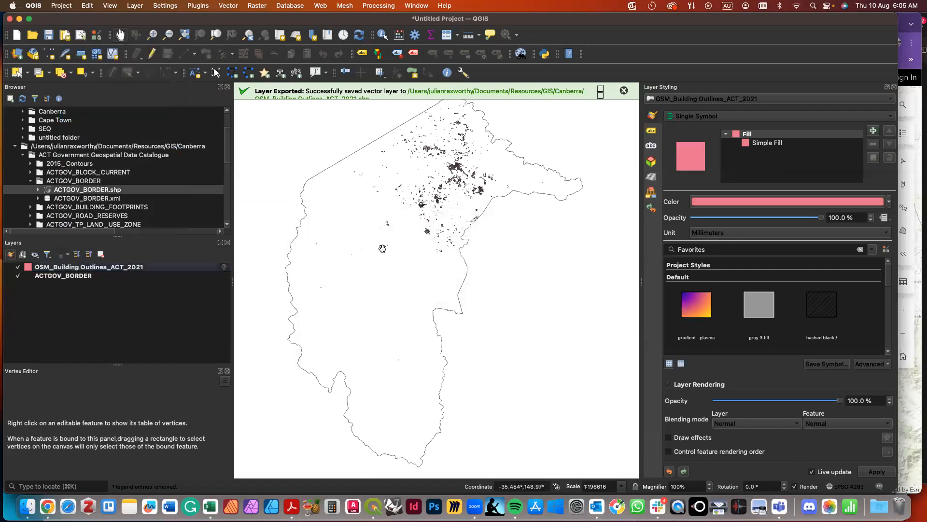